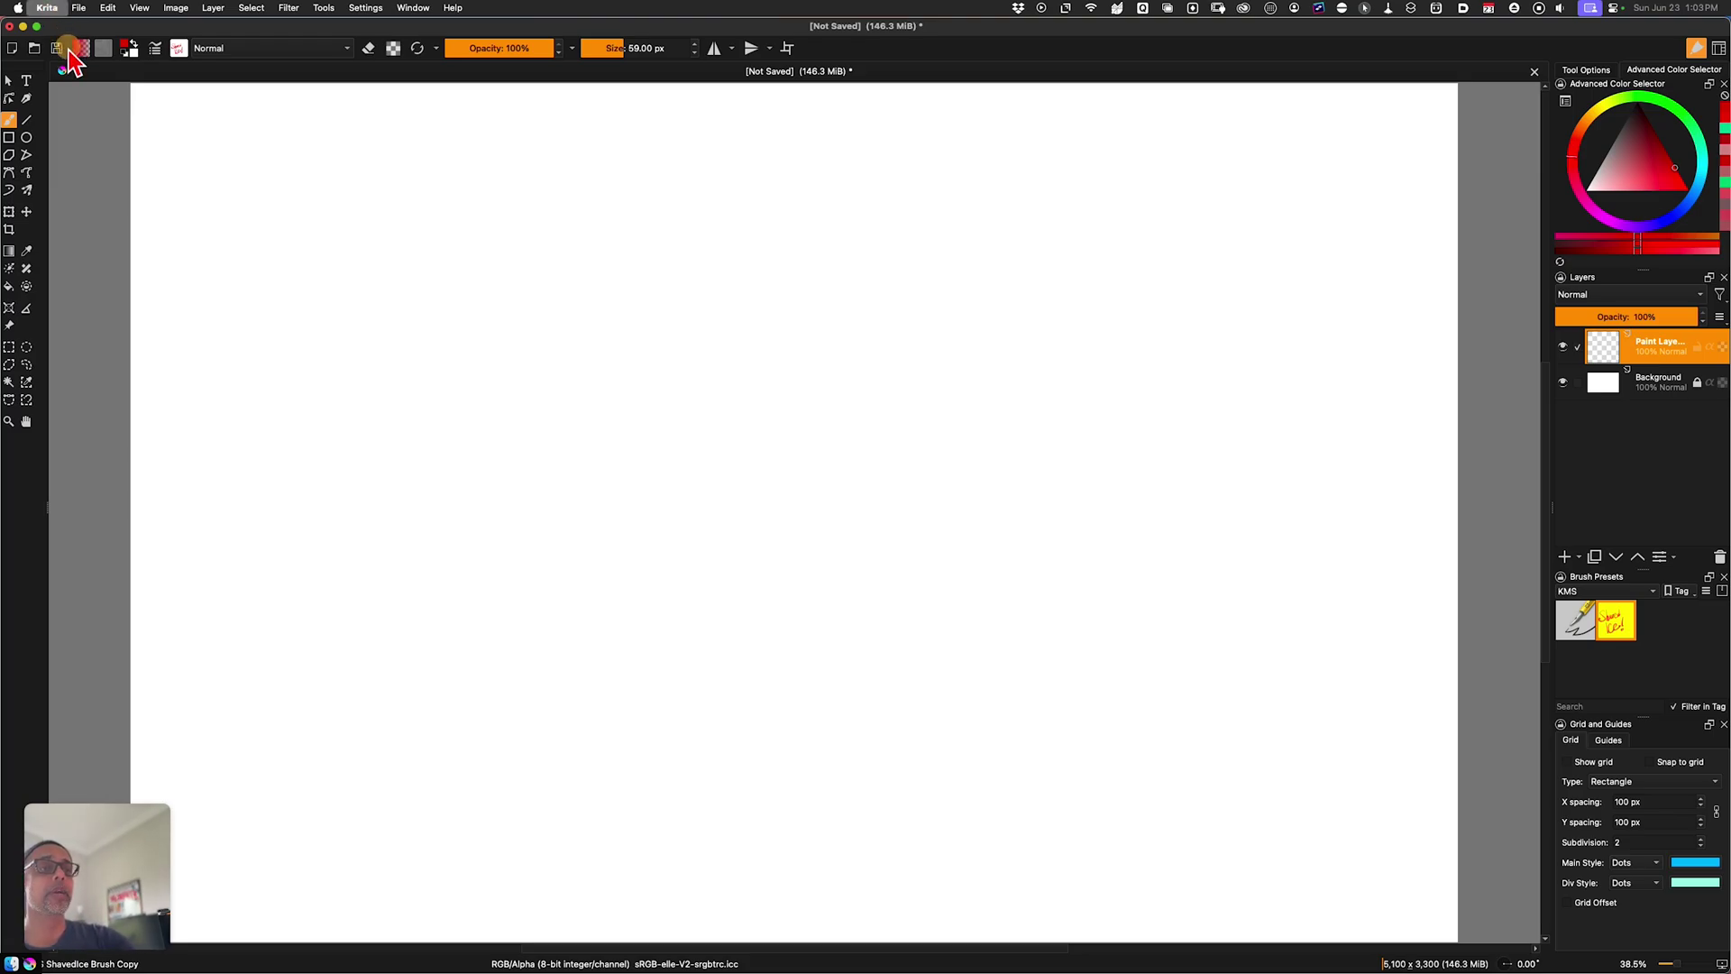
# Step: Search the keyboard shortcut settings for "selection" and expand the Contiguous Selection Tool's shortcut assignment
pyautogui.press('super+comma')
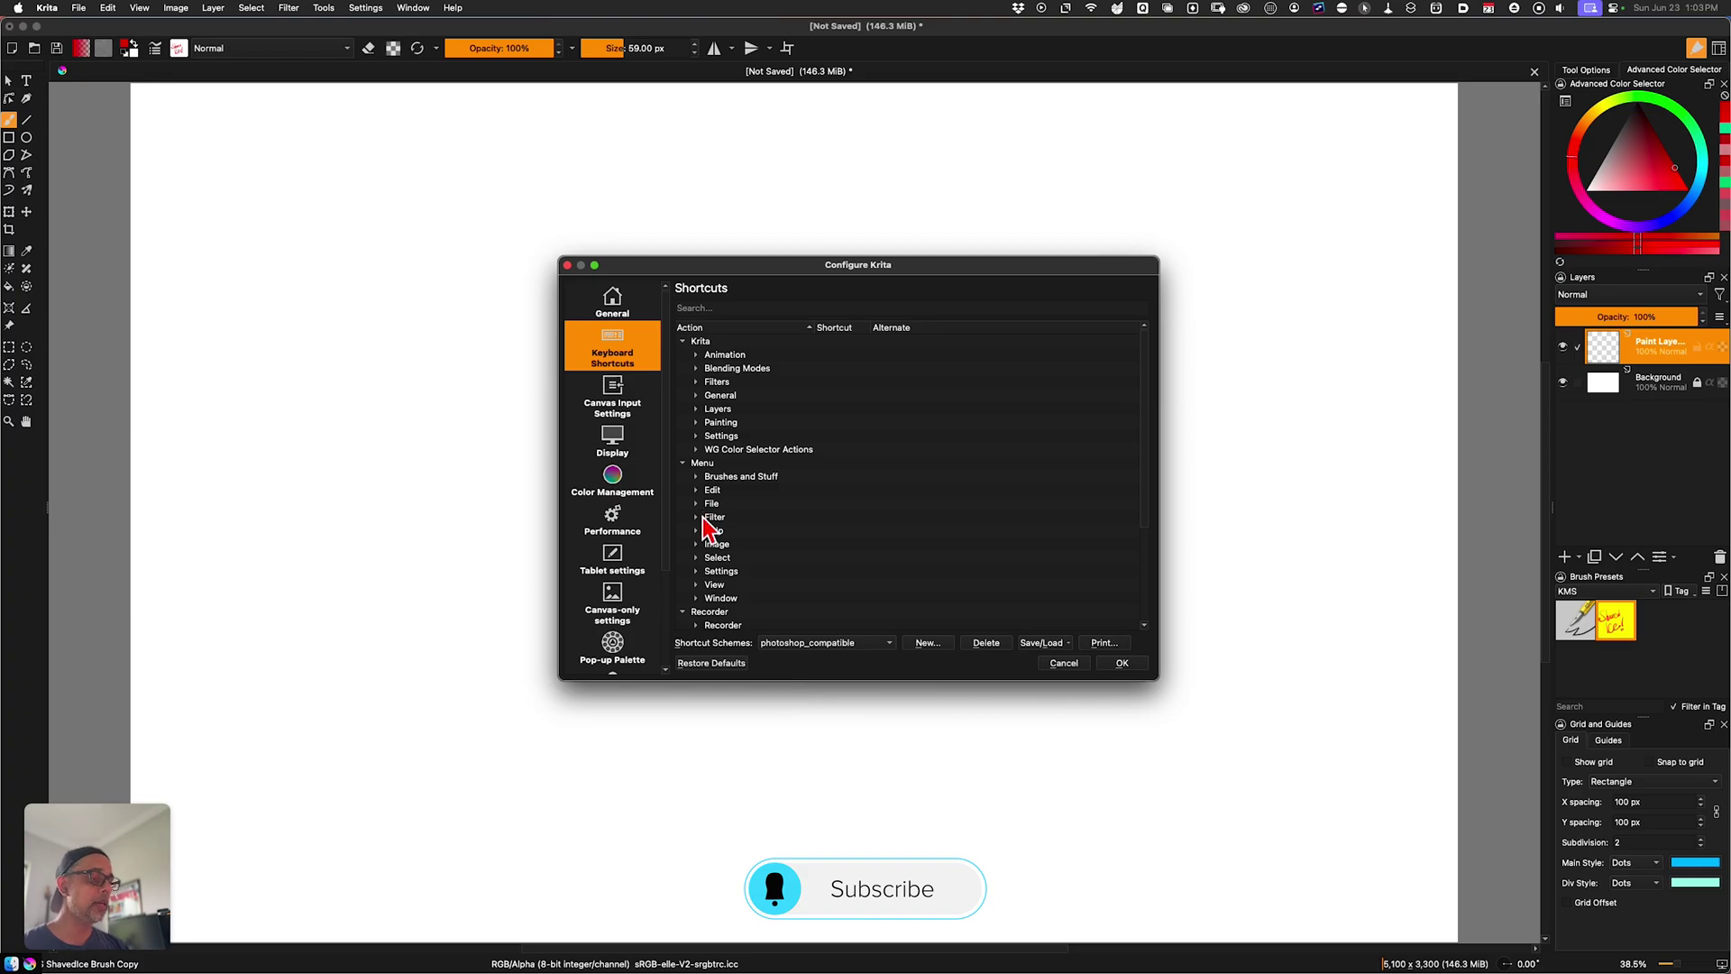
pyautogui.click(710, 307)
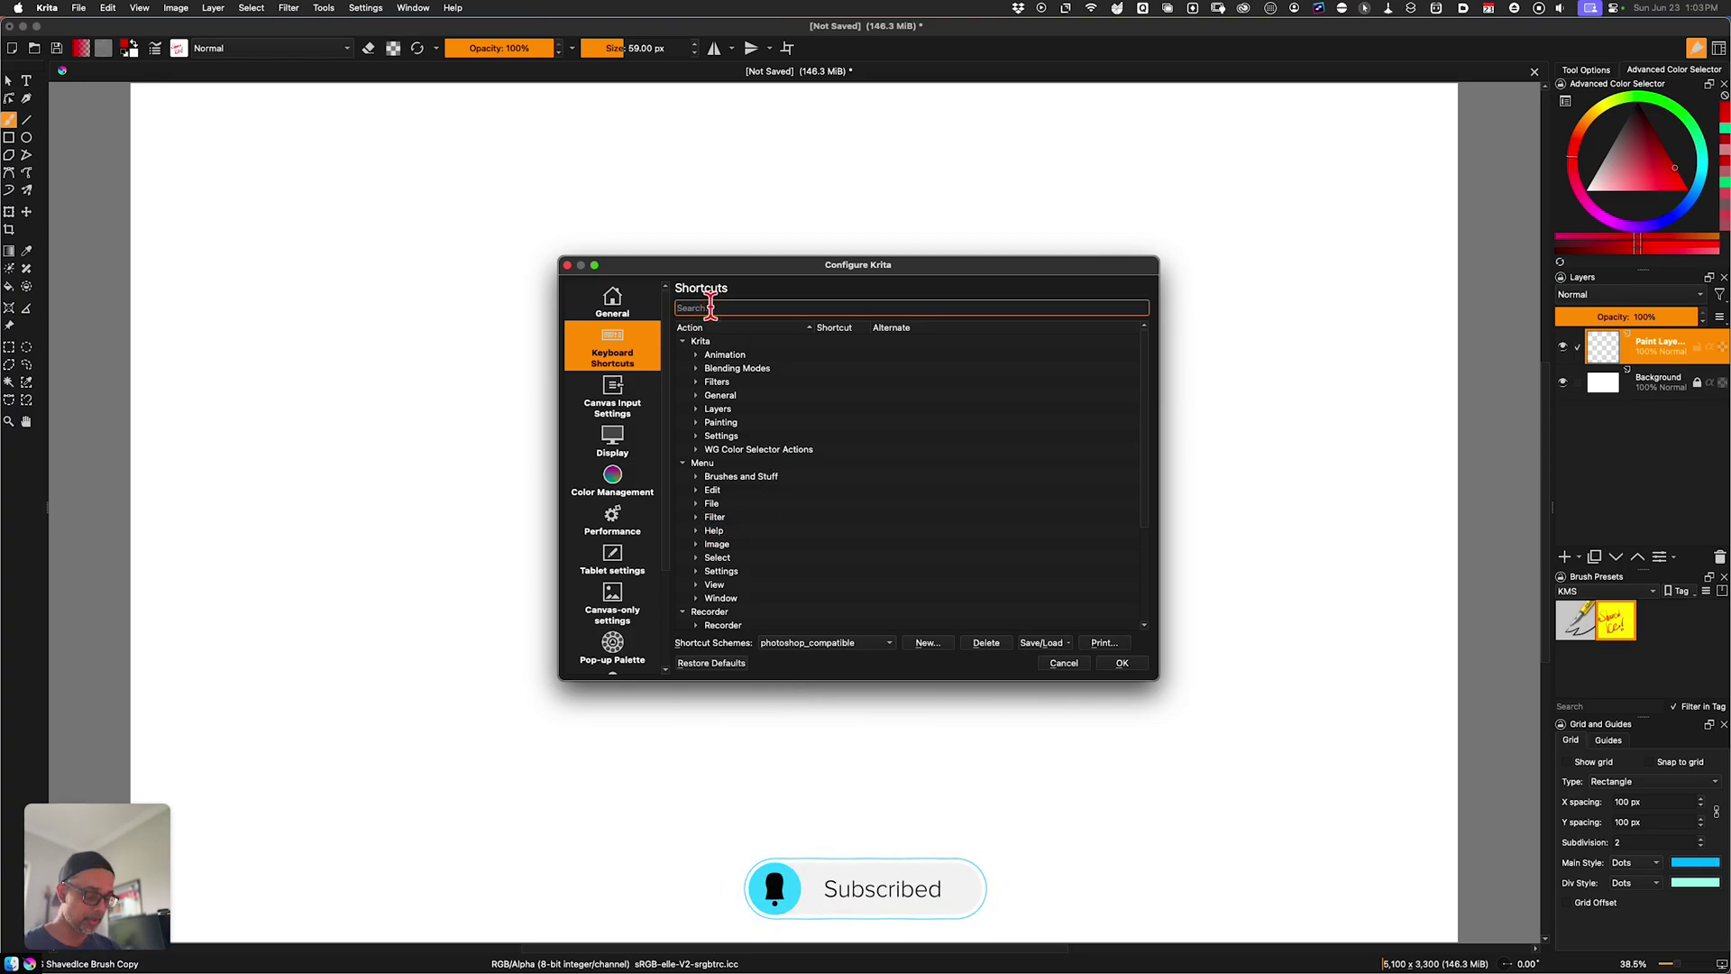
pyautogui.write('selection')
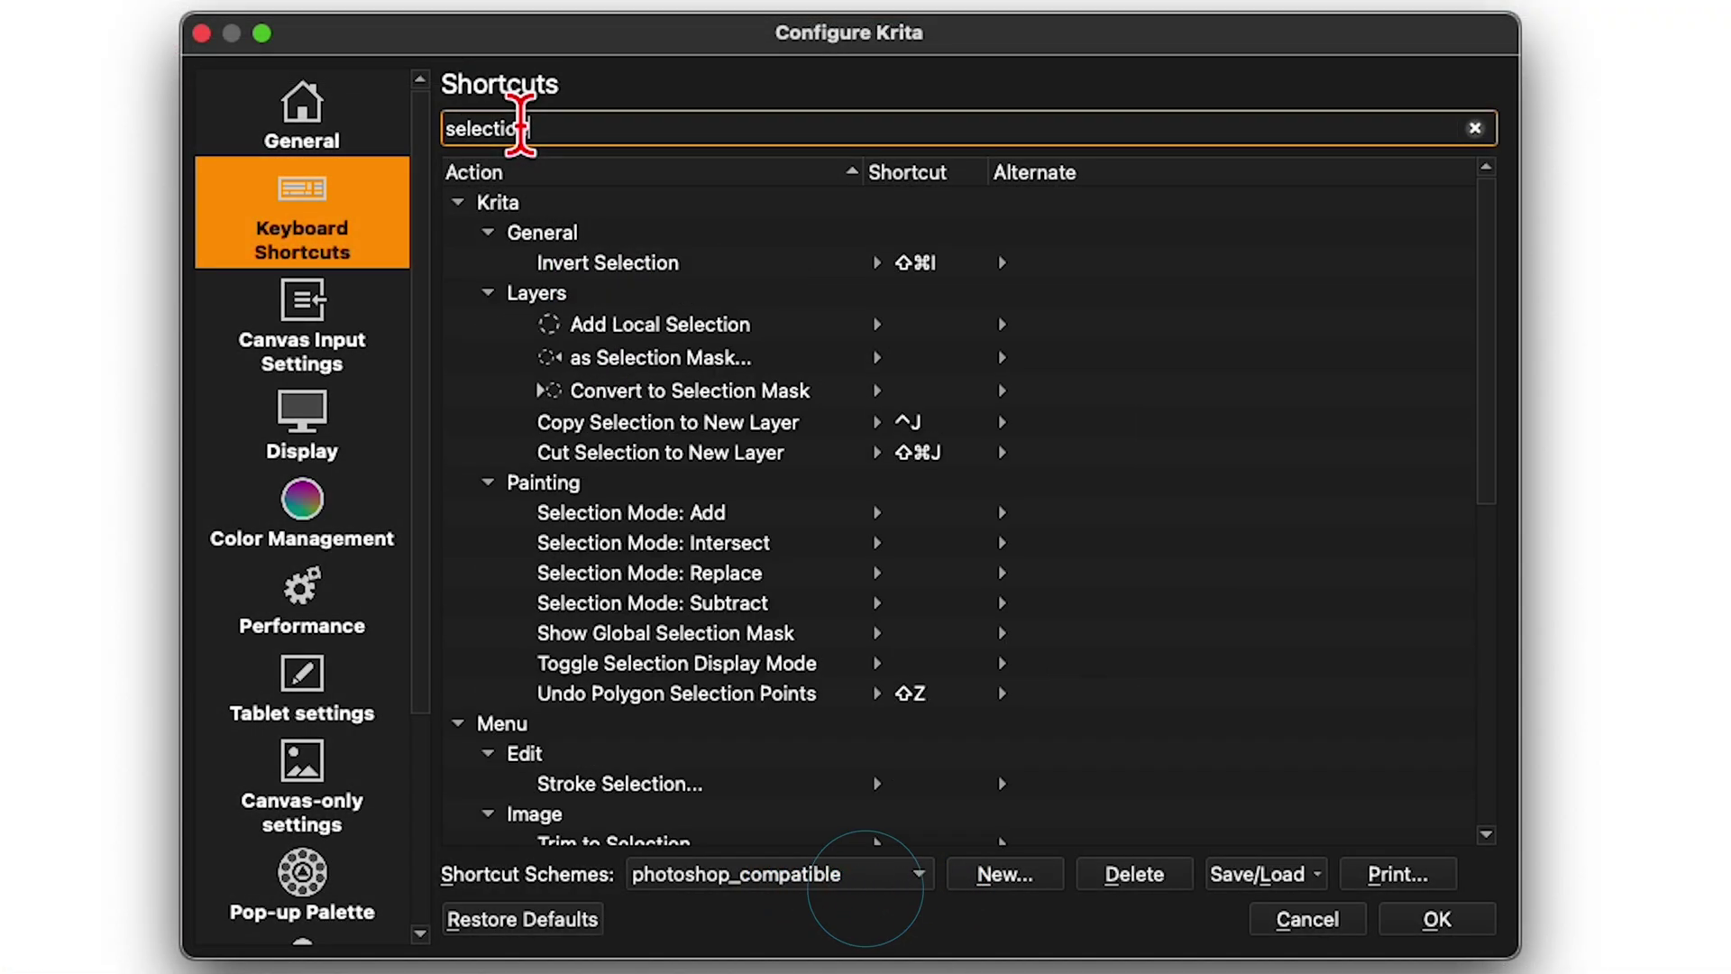
pyautogui.moveTo(1487, 328); pyautogui.dragTo(1515, 679)
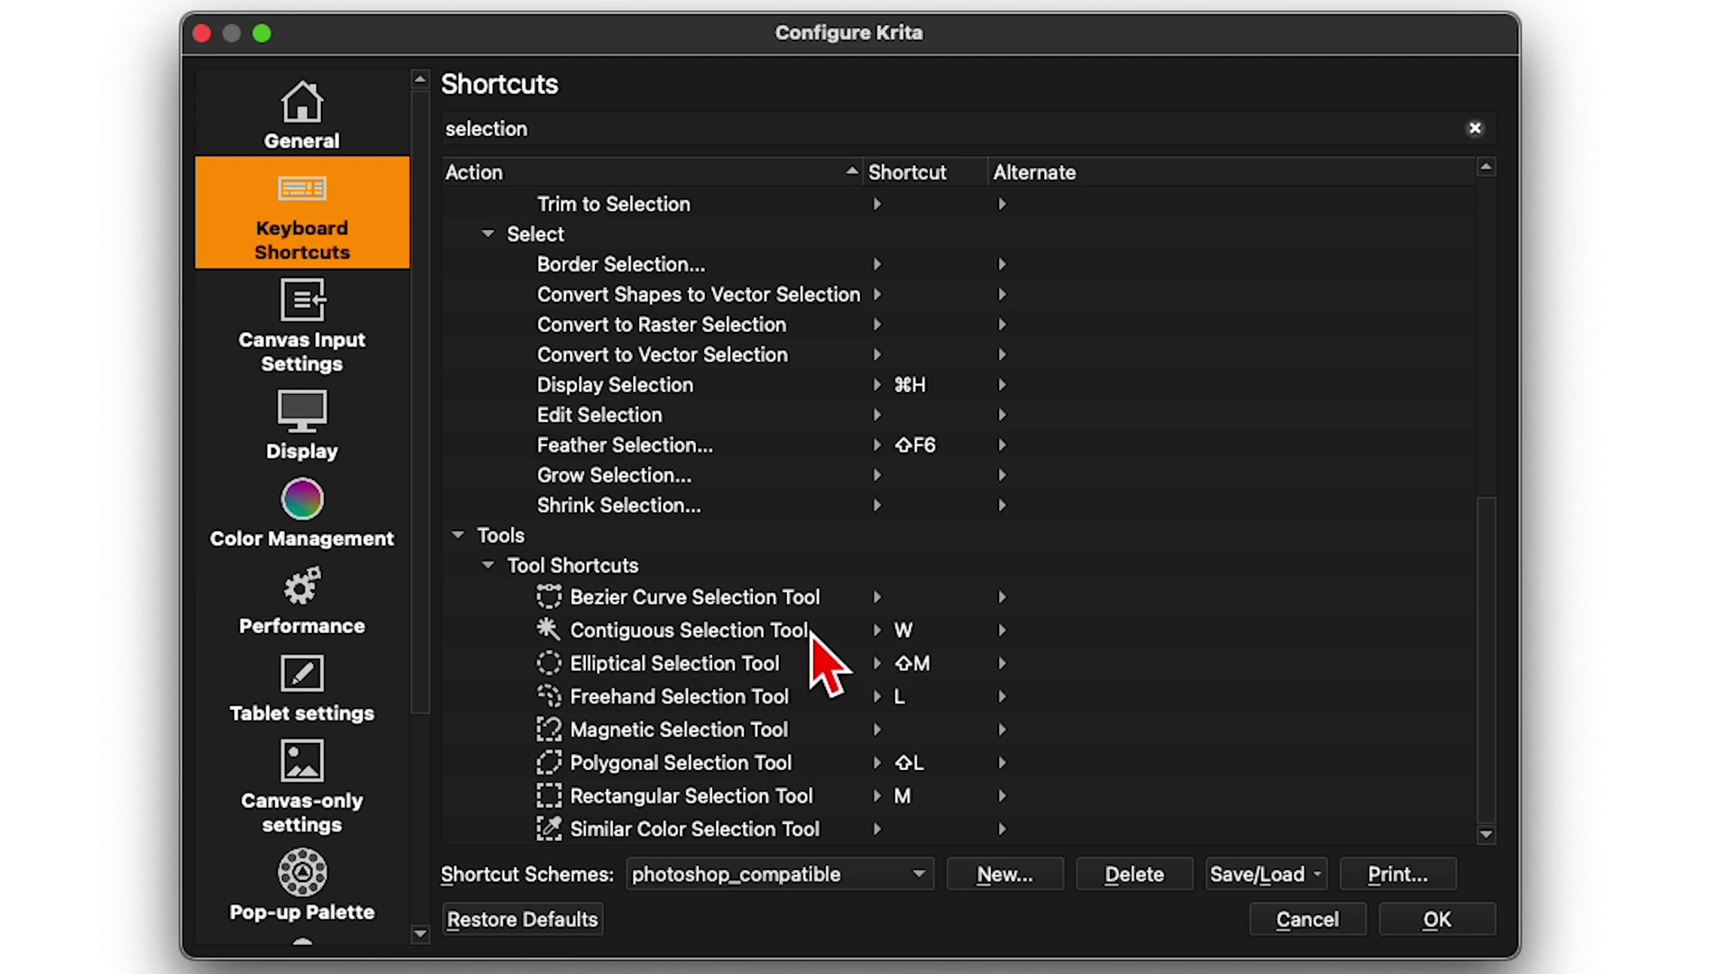
pyautogui.click(780, 628)
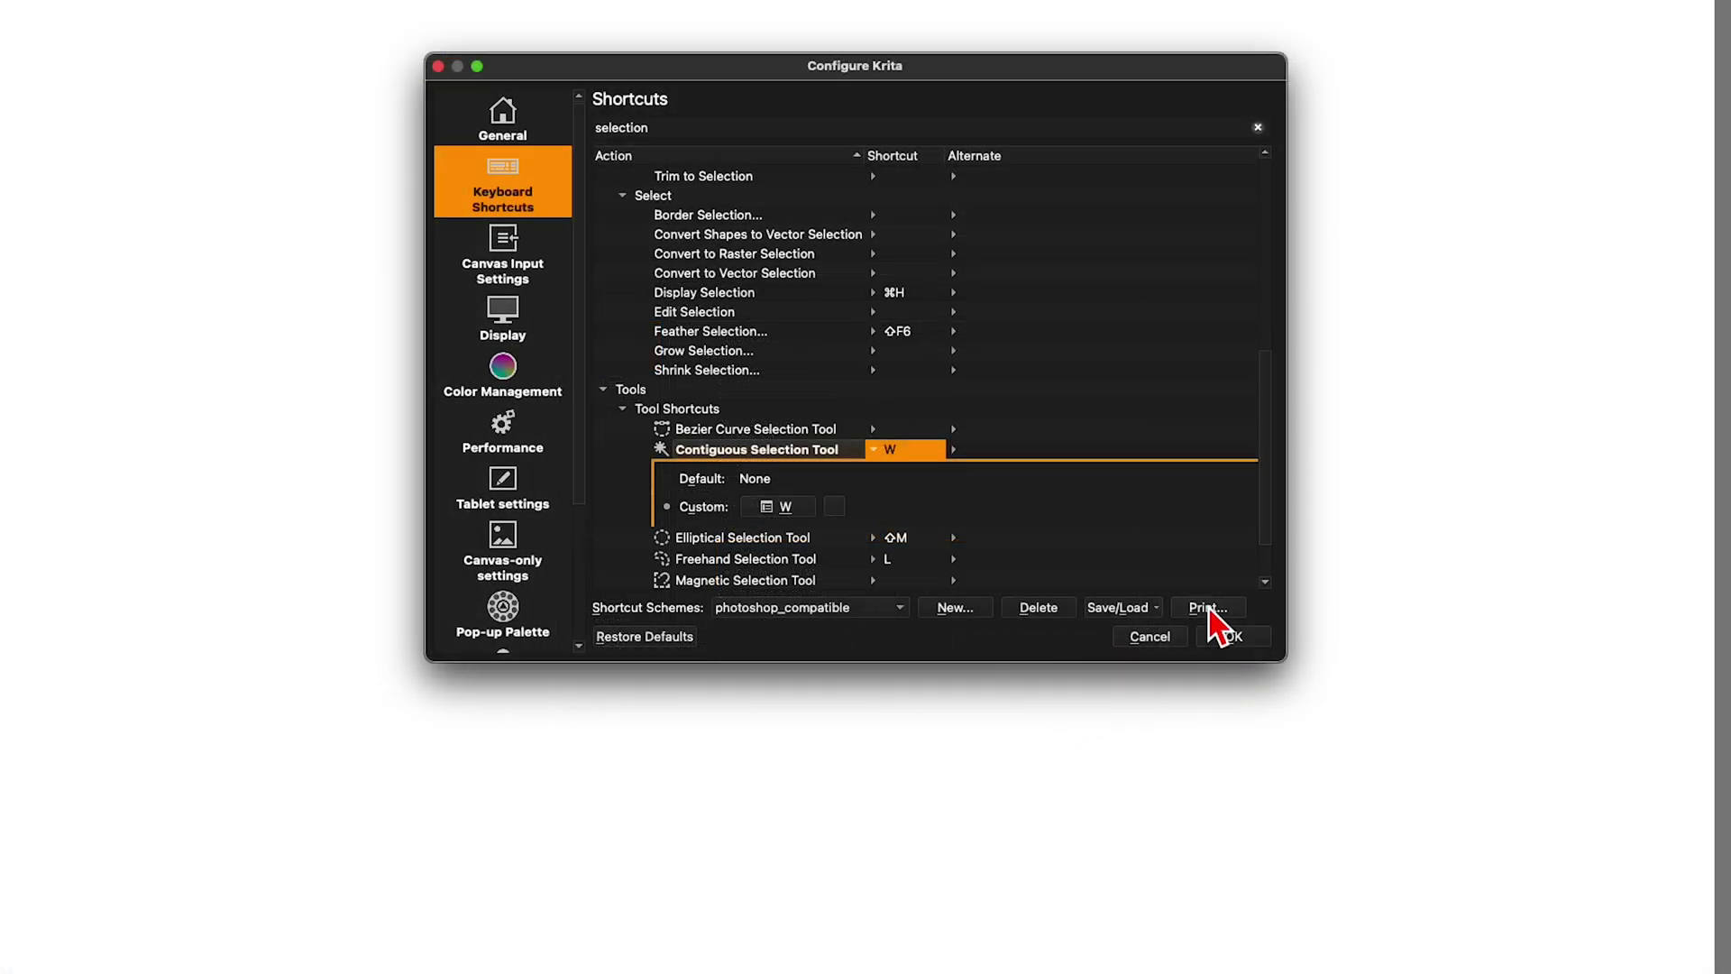
# Step: Check the print options for the shortcut list, browse the blending mode, general and layer shortcuts in Krita_Shortcuts.pdf in Preview, and close it
pyautogui.click(1208, 607)
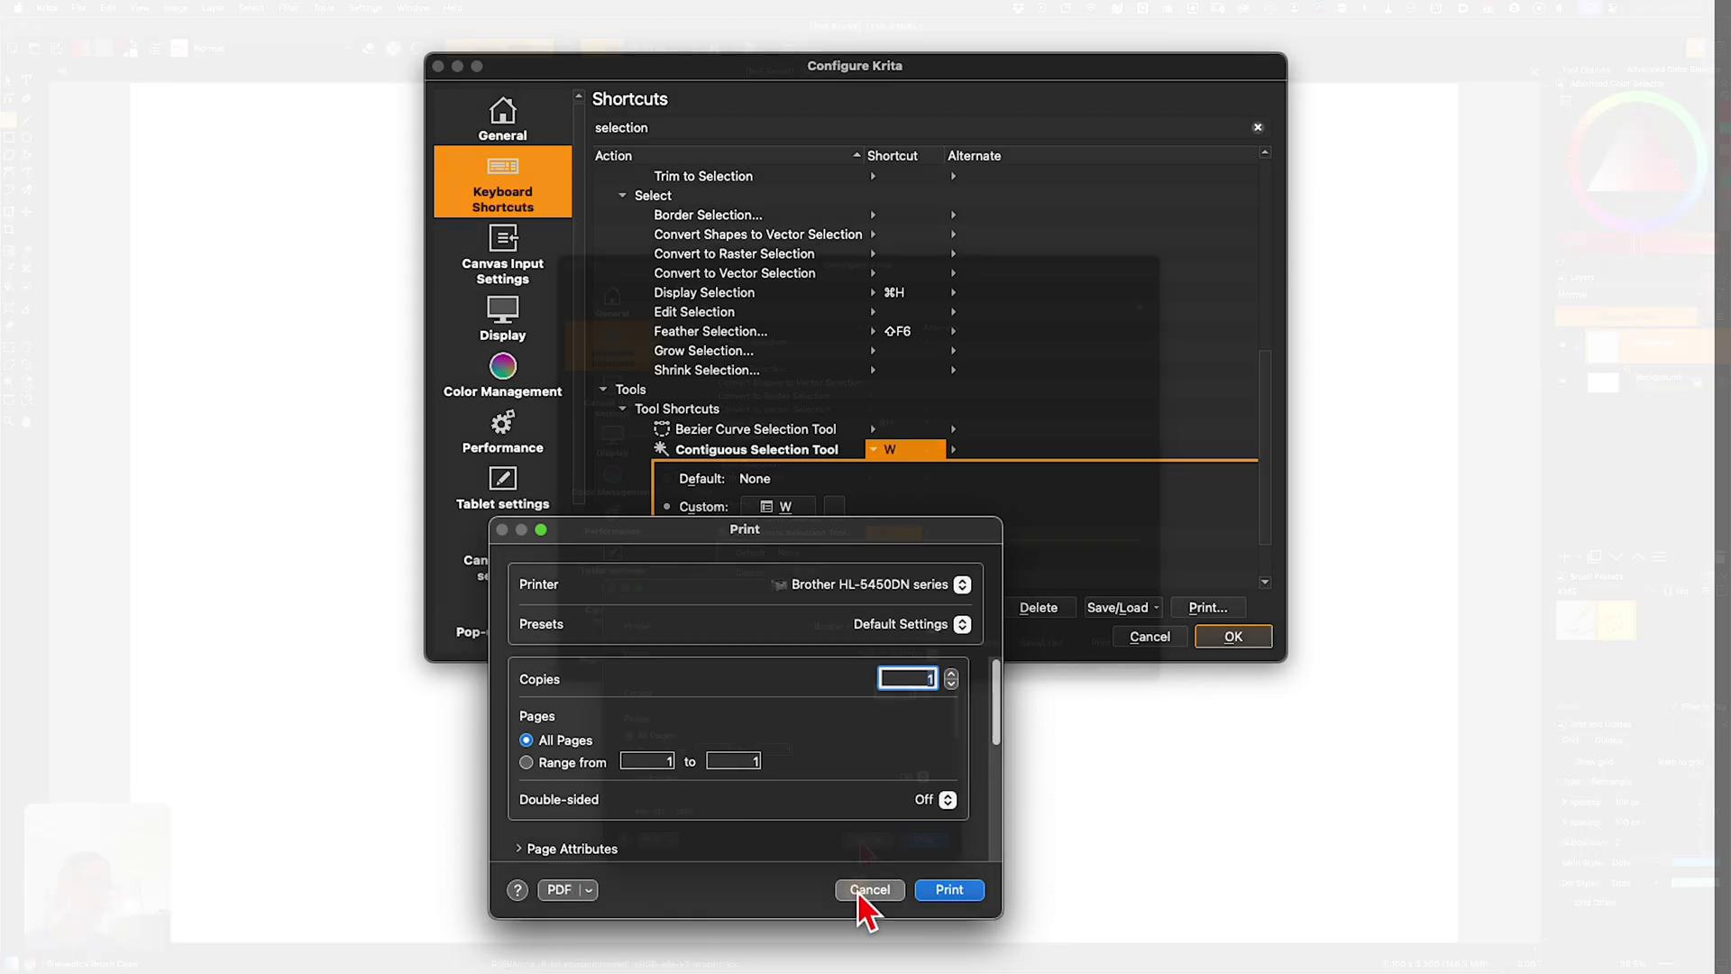
pyautogui.click(869, 889)
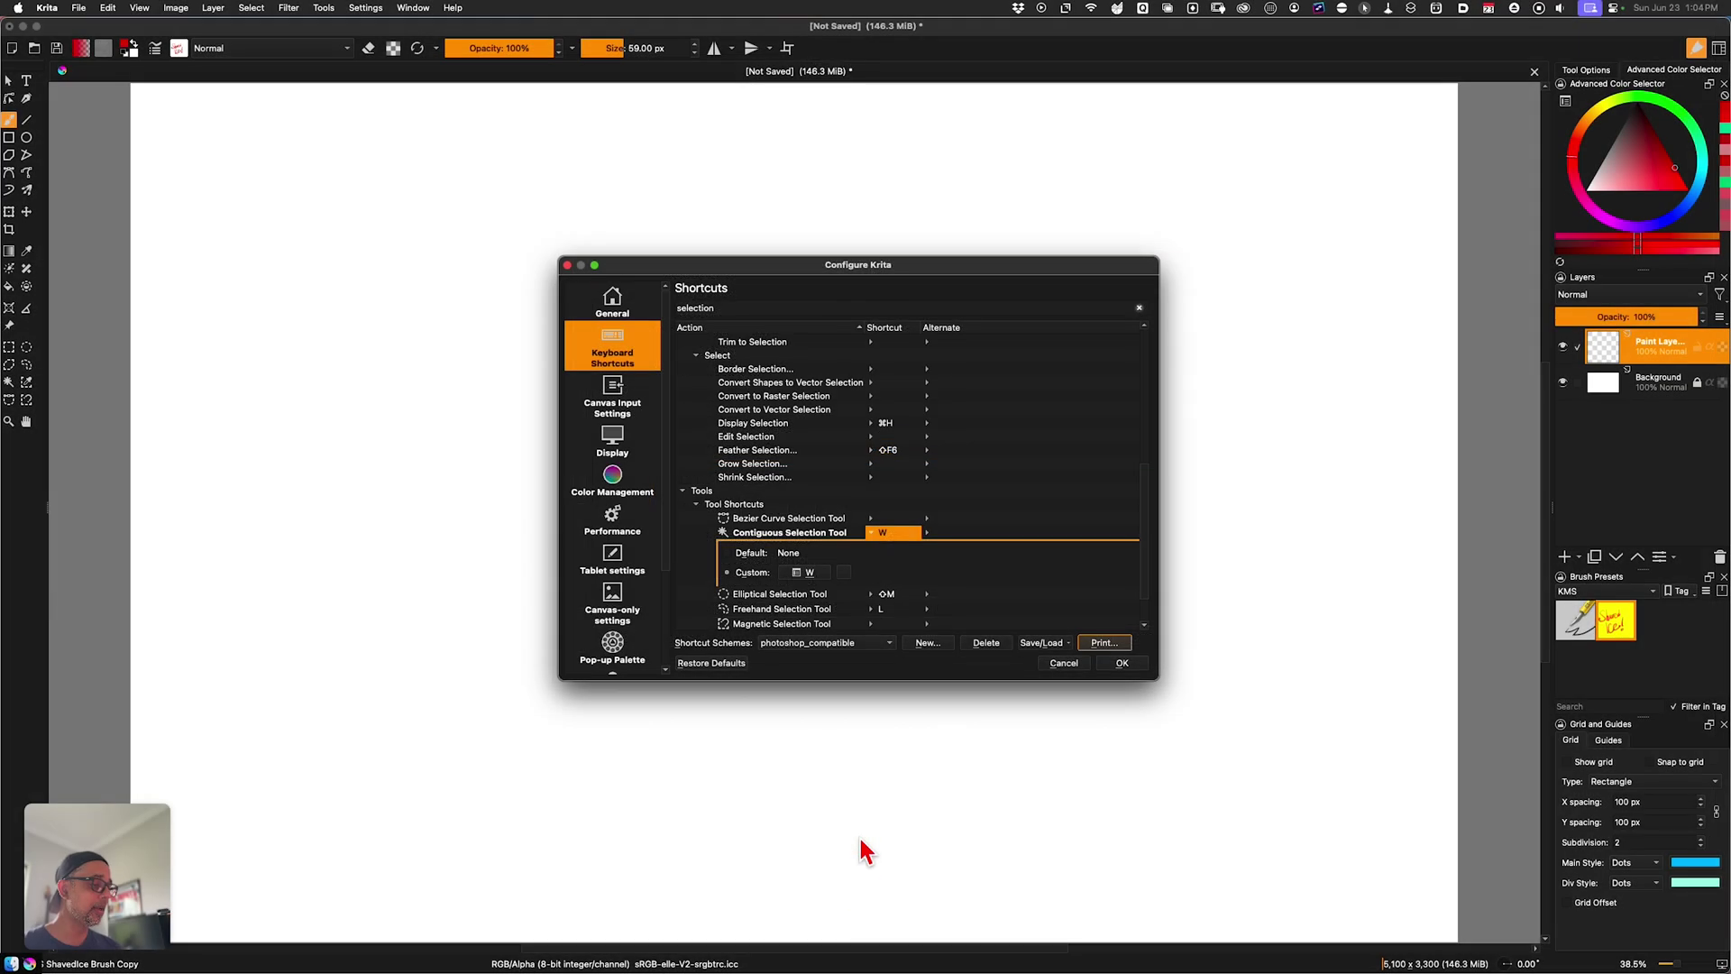
pyautogui.moveTo(1226, 159); pyautogui.dragTo(509, 193)
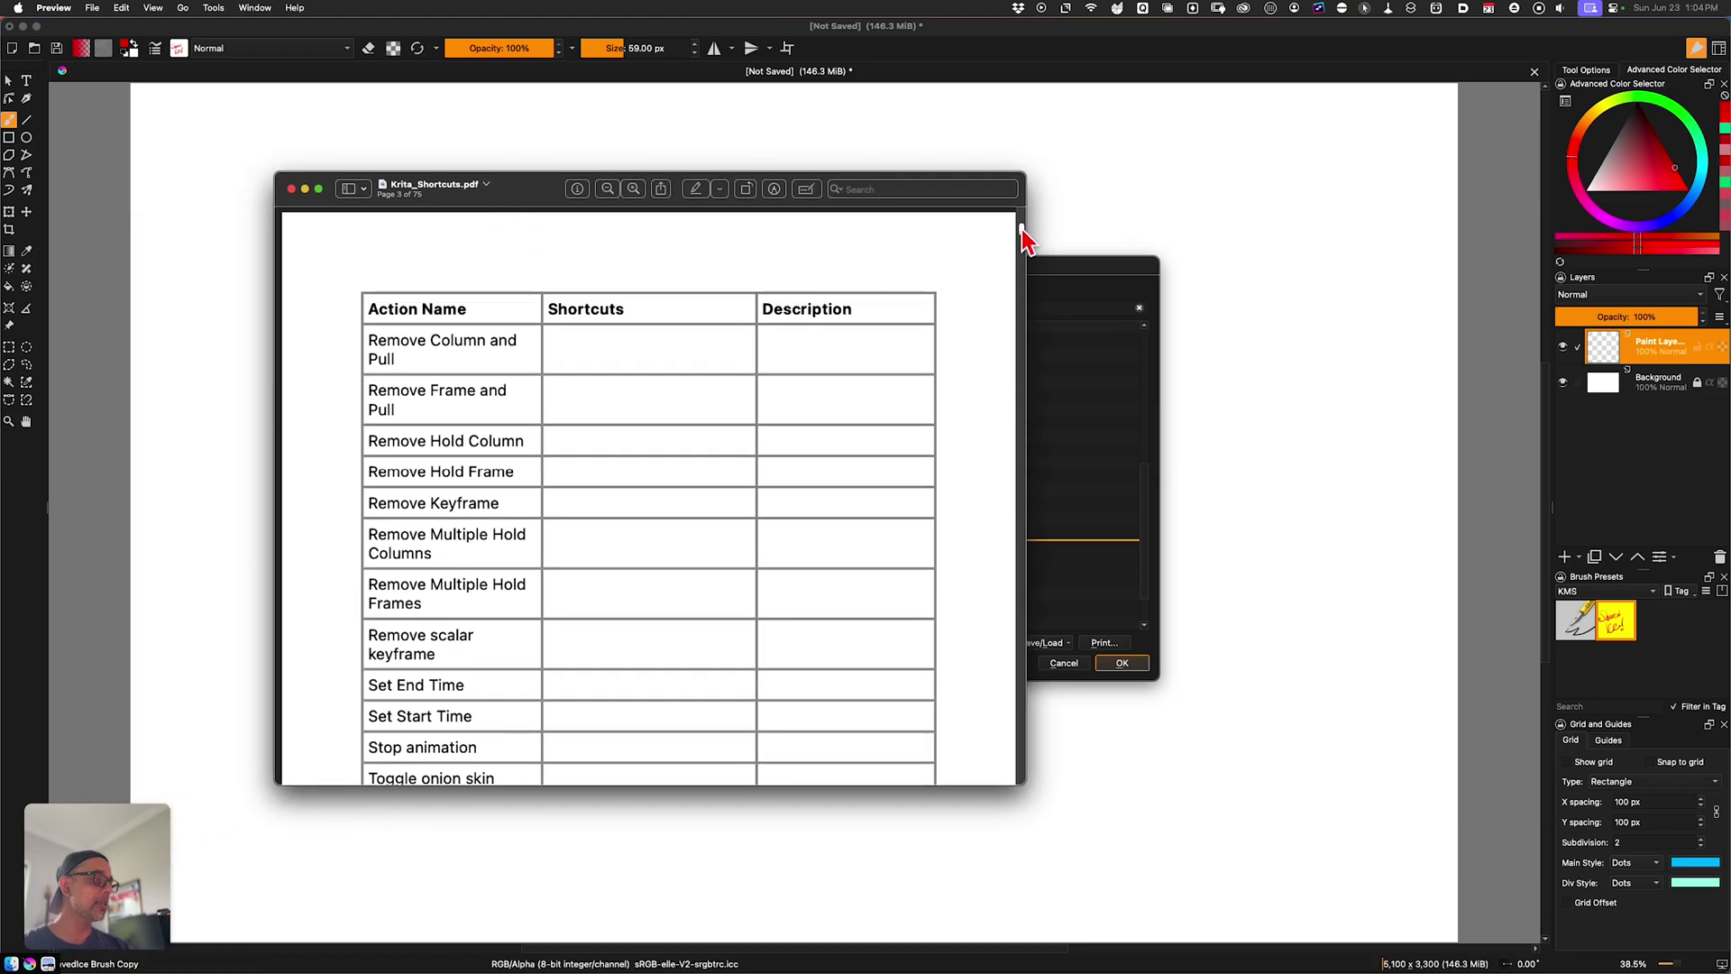
pyautogui.moveTo(1024, 231); pyautogui.dragTo(1024, 250)
pyautogui.scroll(3, 1024, 242)
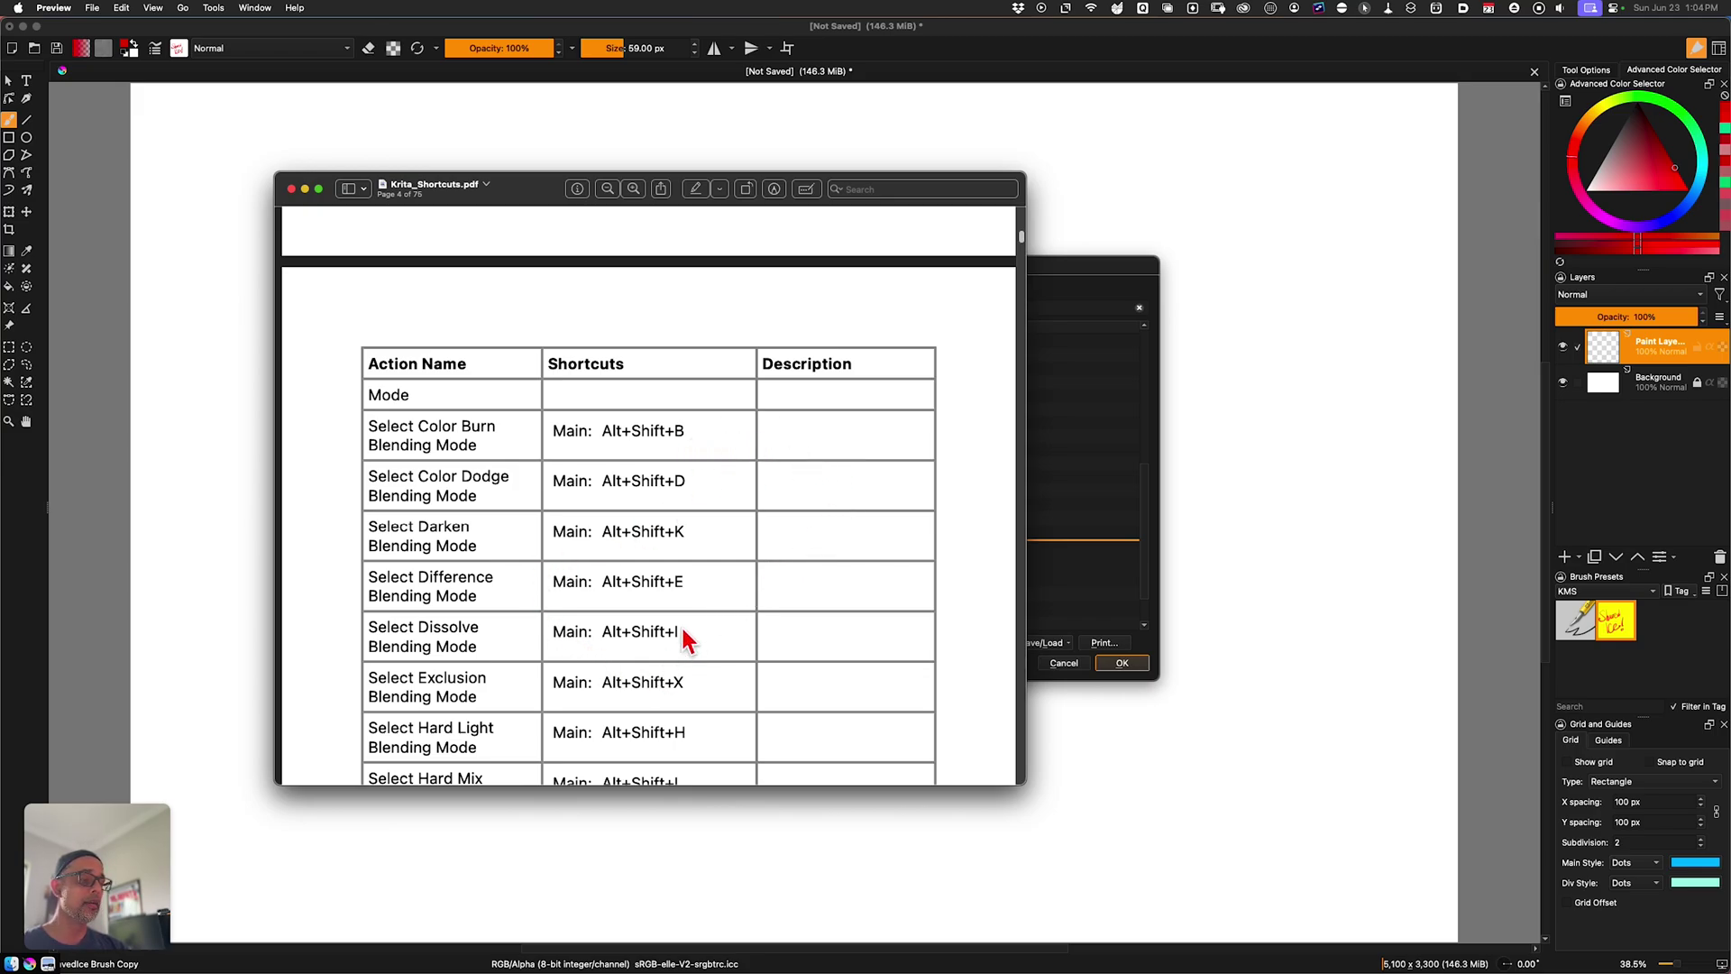
pyautogui.moveTo(1017, 238); pyautogui.dragTo(1019, 251)
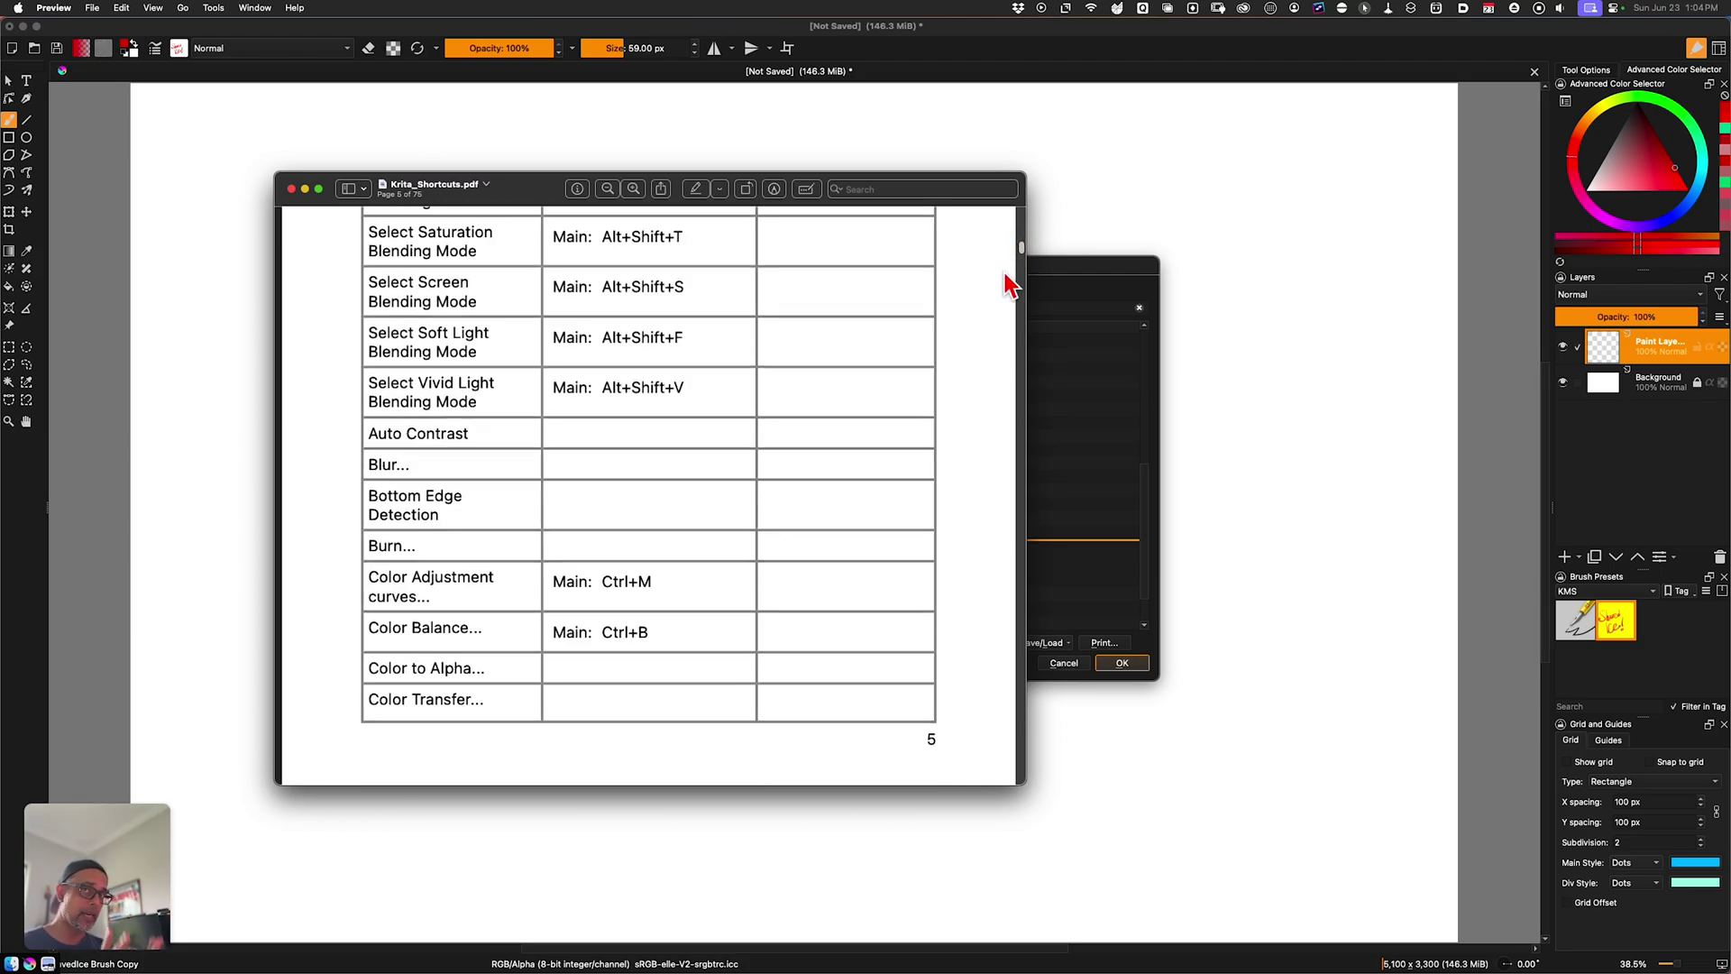
pyautogui.moveTo(1017, 247); pyautogui.dragTo(1022, 273)
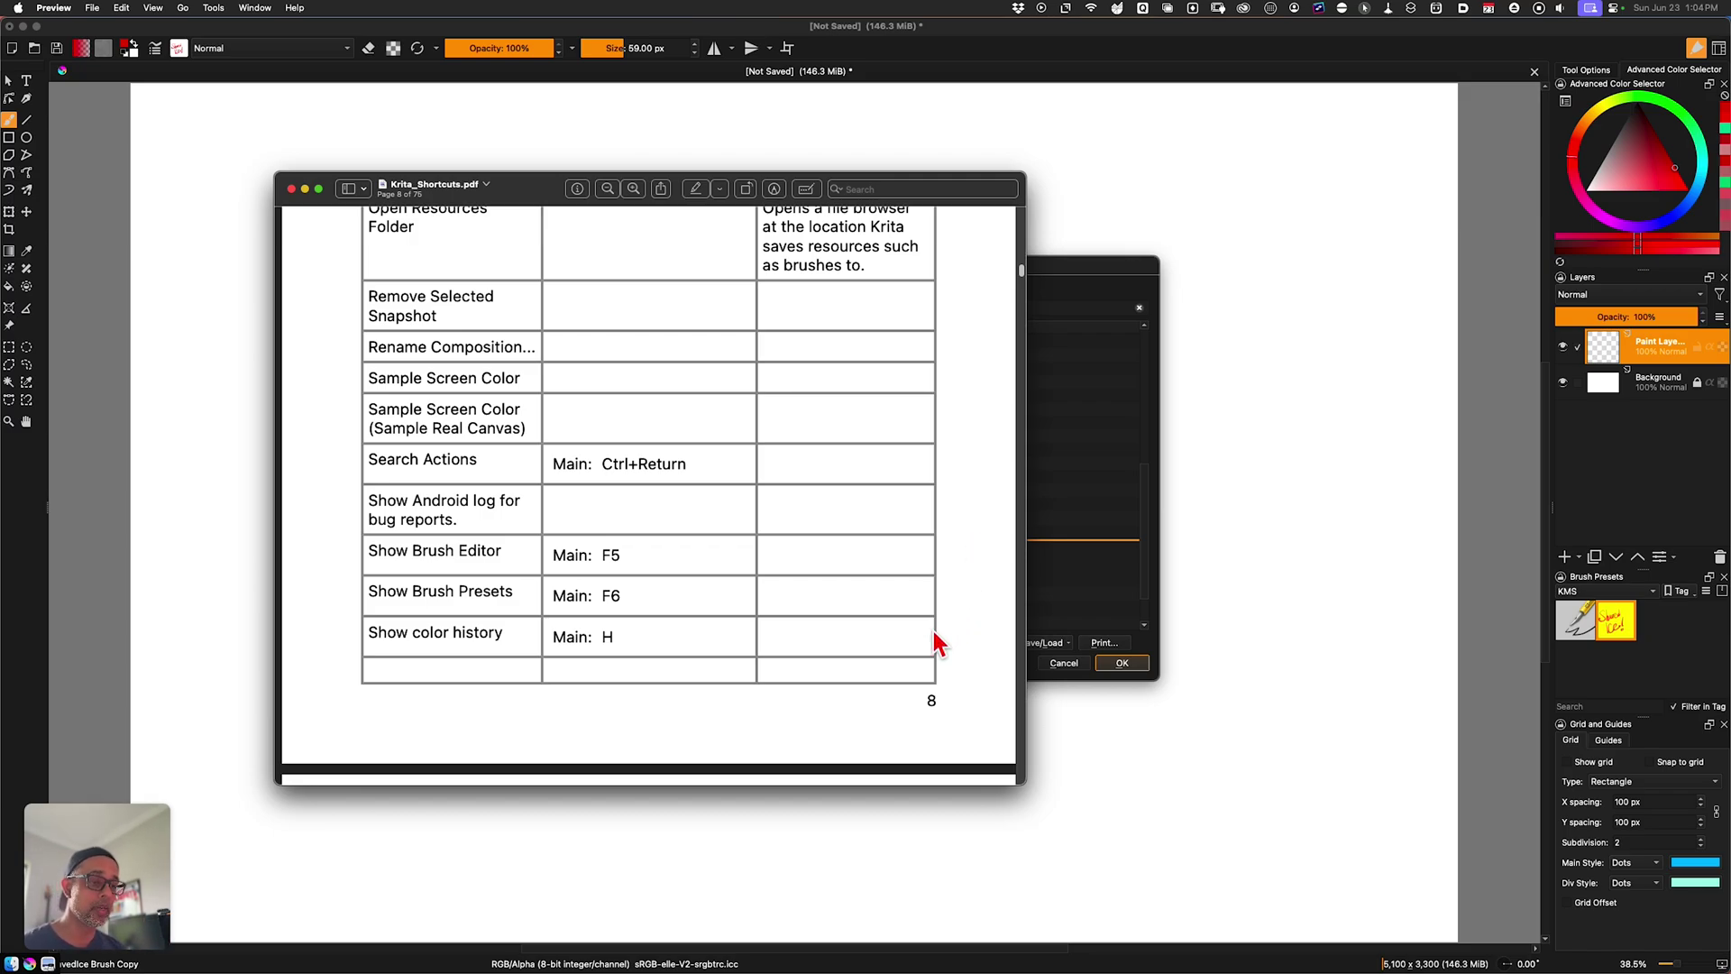
pyautogui.click(1019, 278)
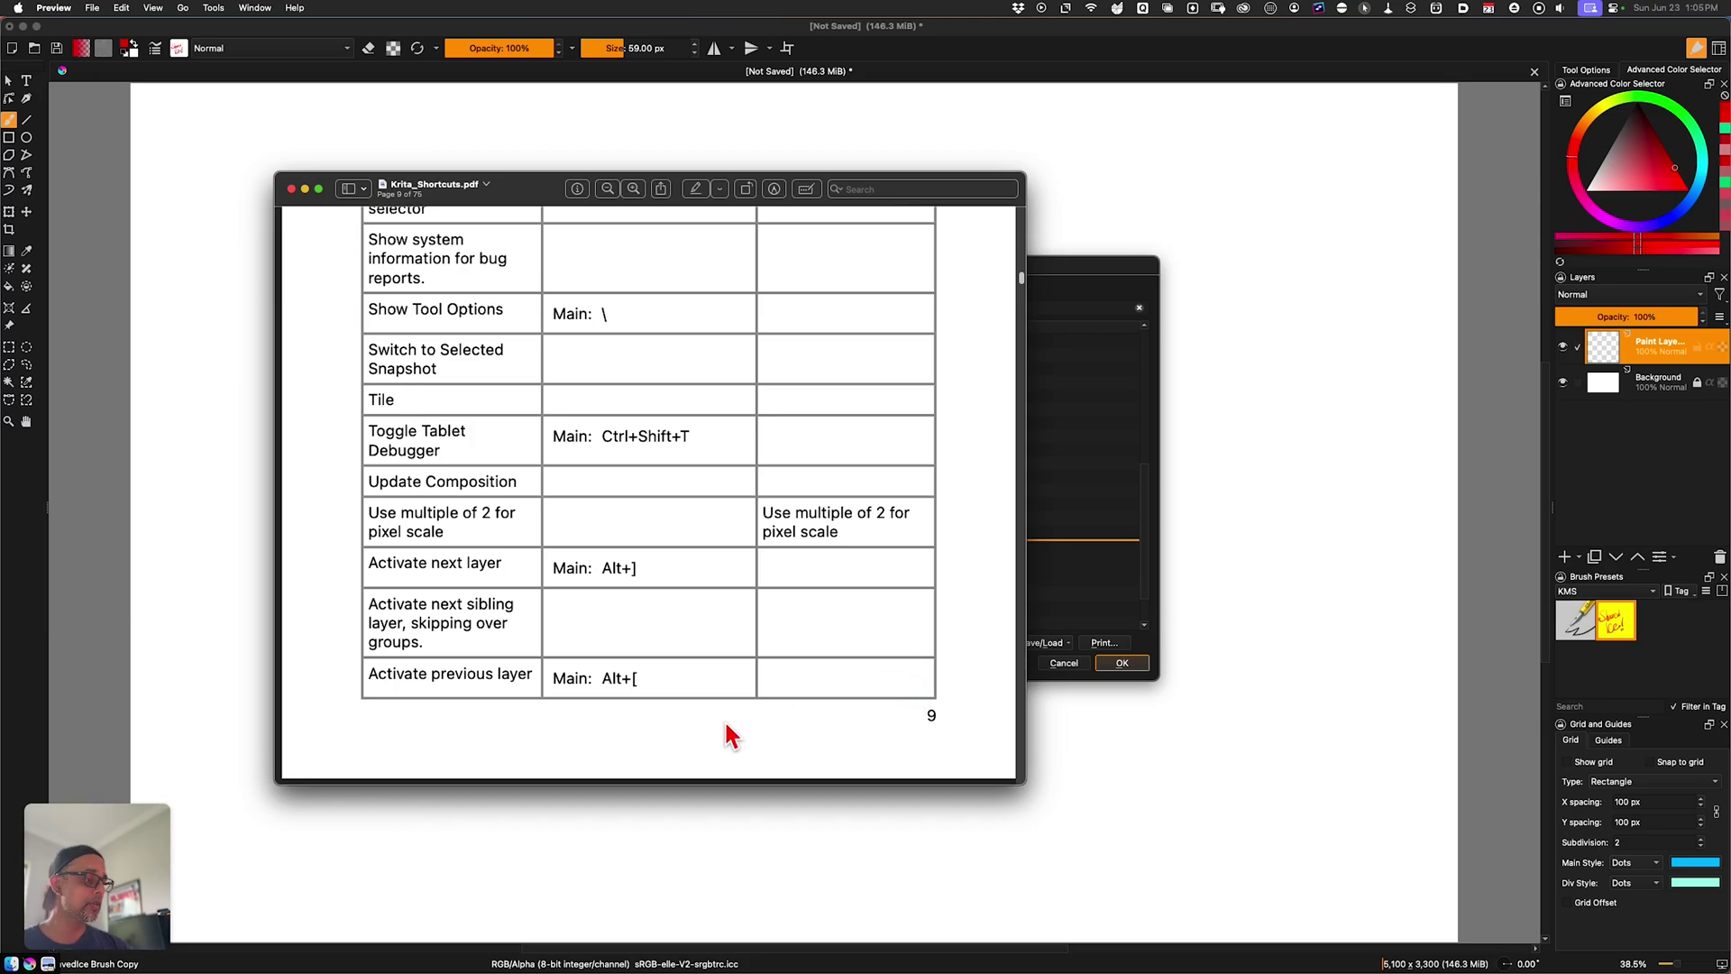
pyautogui.click(291, 190)
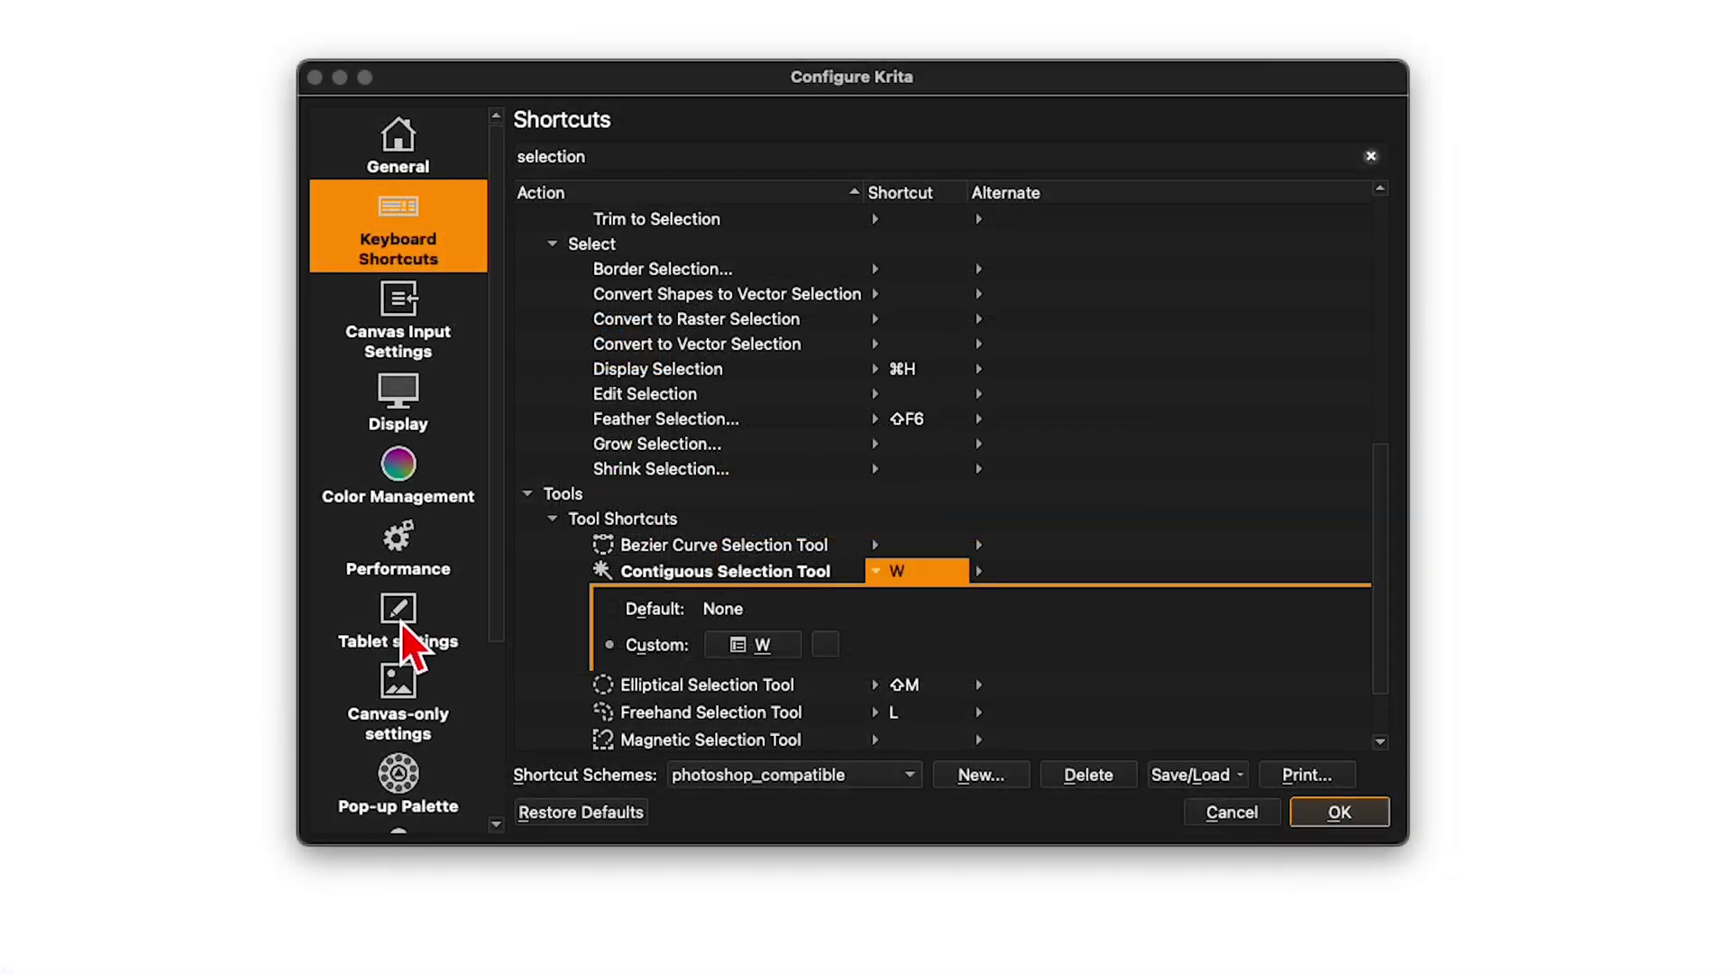
# Step: Review the tablet settings with the input pressure curve and brush speed options, and leave the configuration without saving
pyautogui.click(612, 560)
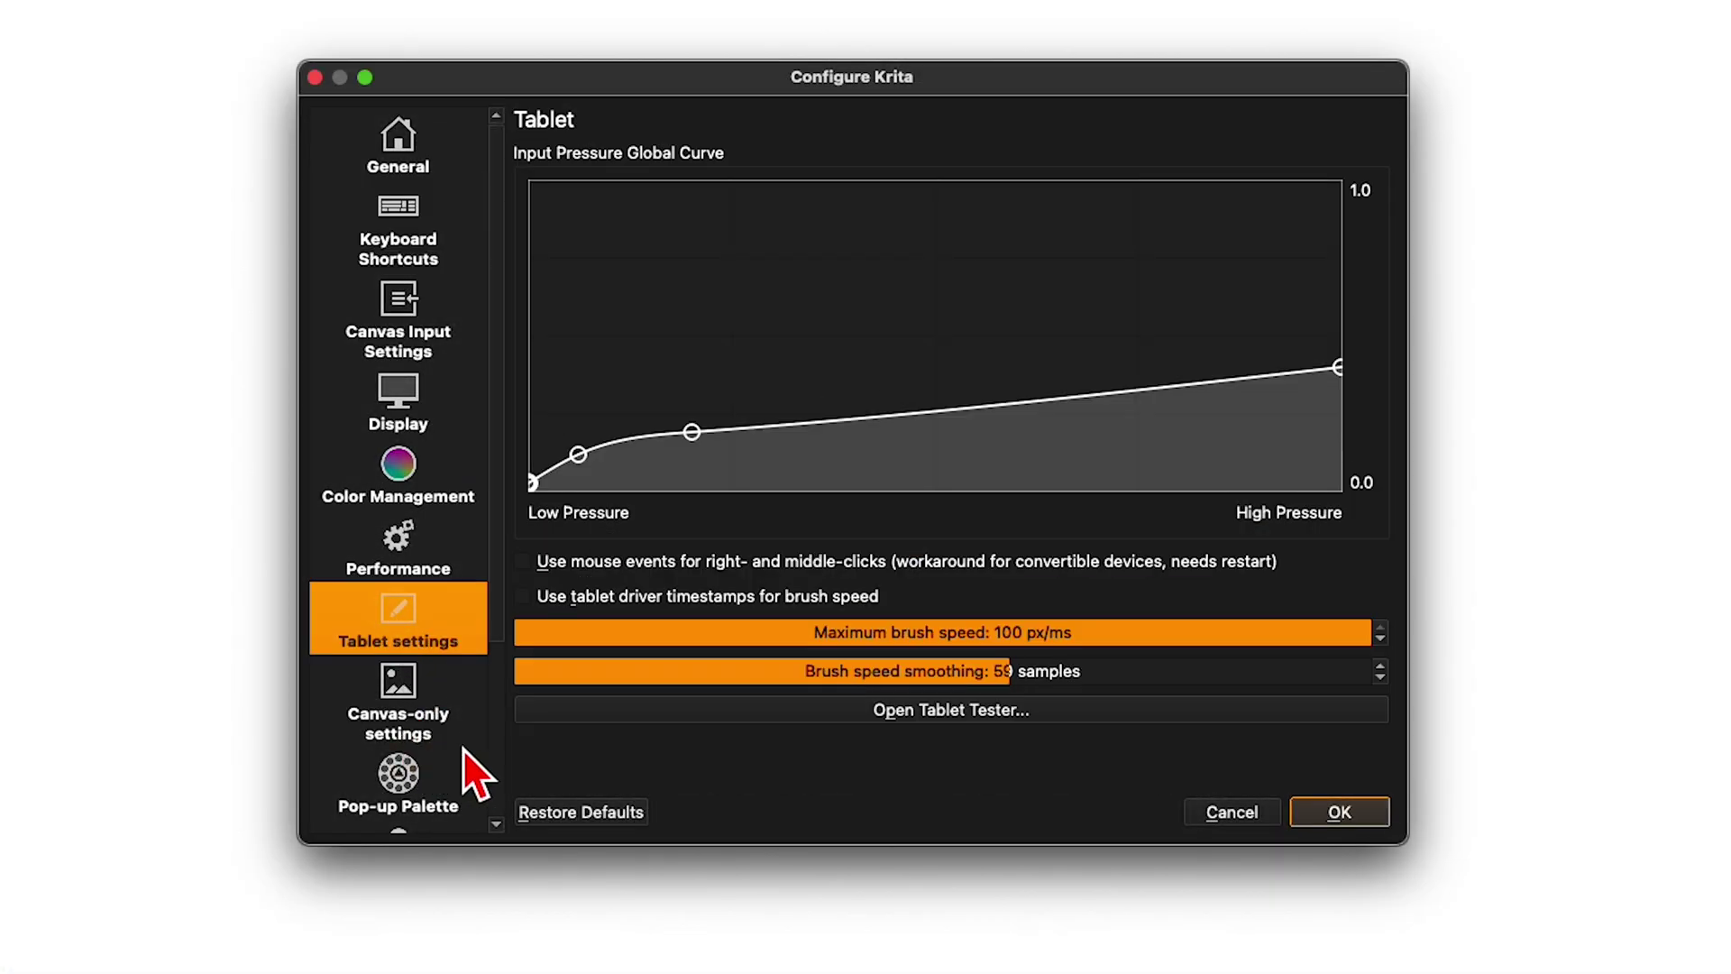
pyautogui.moveTo(857, 561)
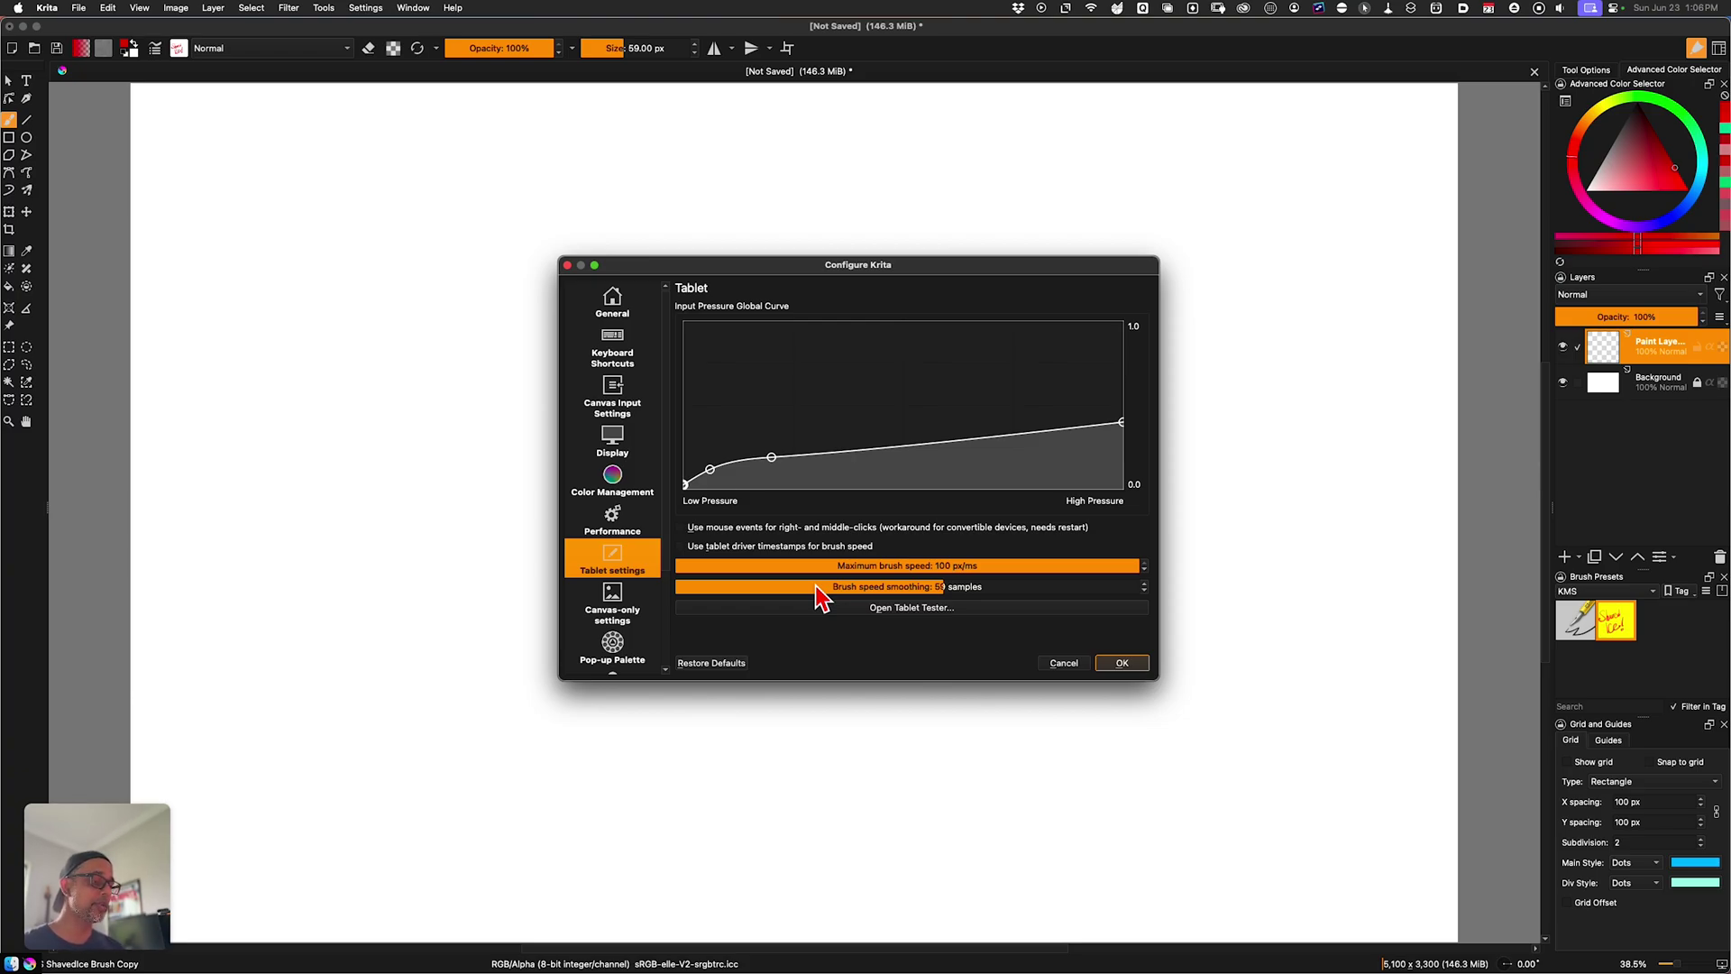
pyautogui.click(1063, 662)
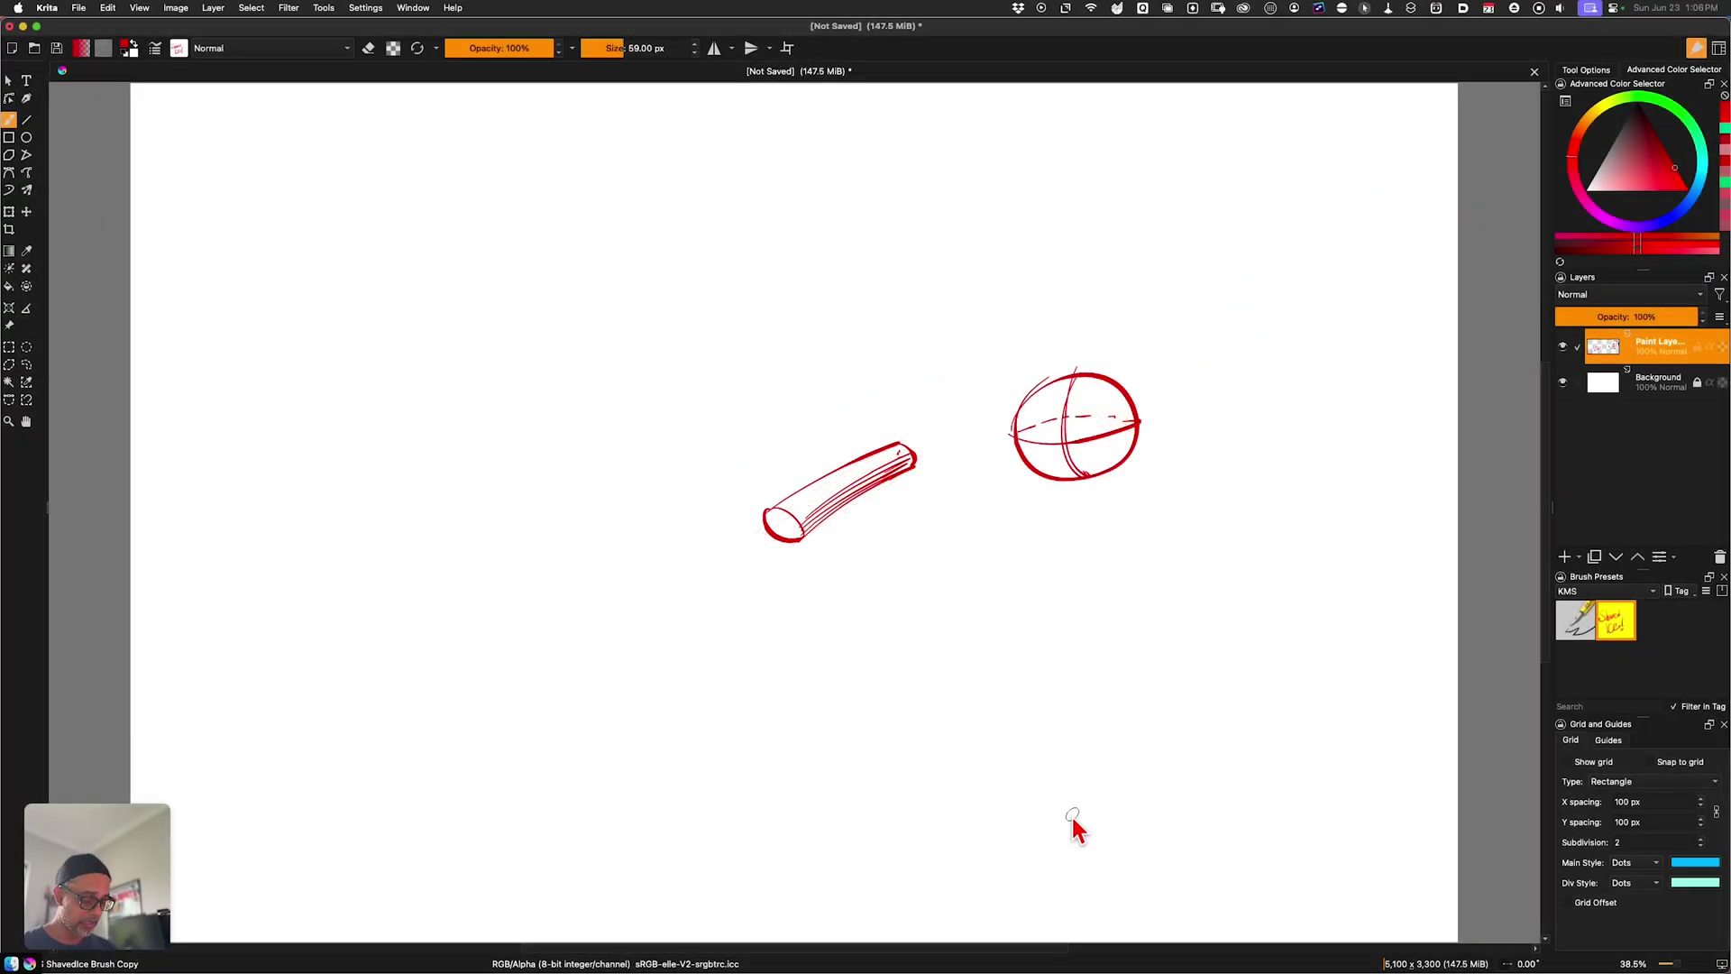
# Step: Duplicate the paint layer holding the cylinder and sphere sketches twice
pyautogui.press('super+j')
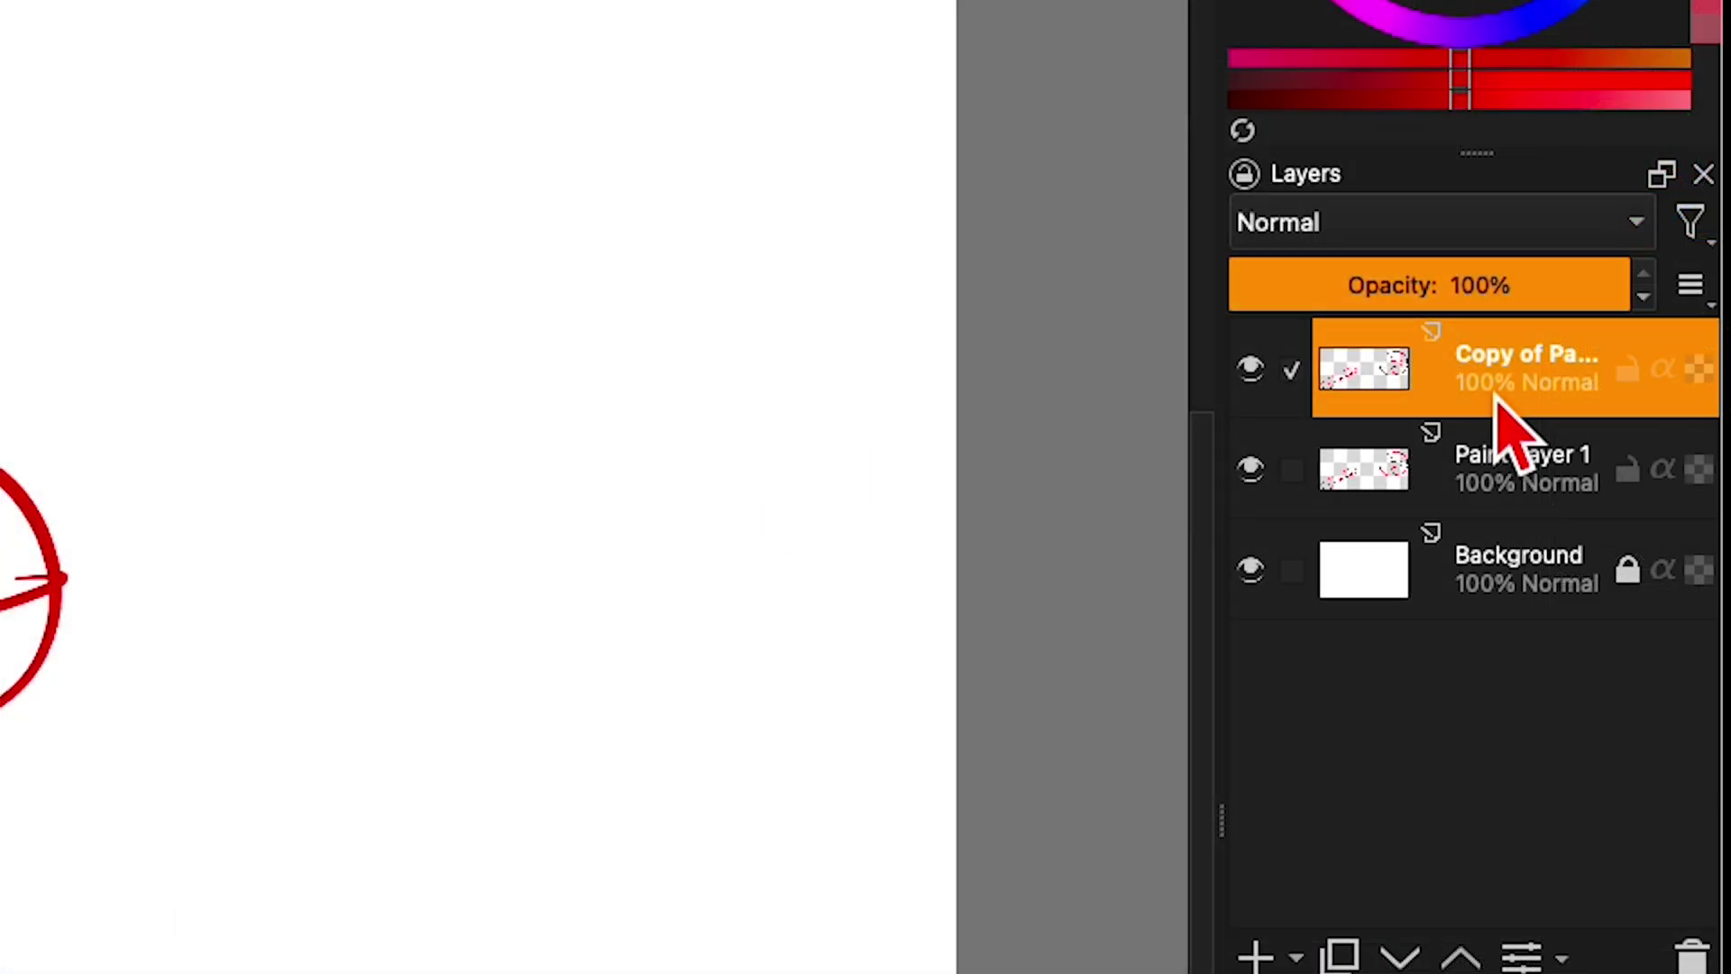
pyautogui.press('super+j')
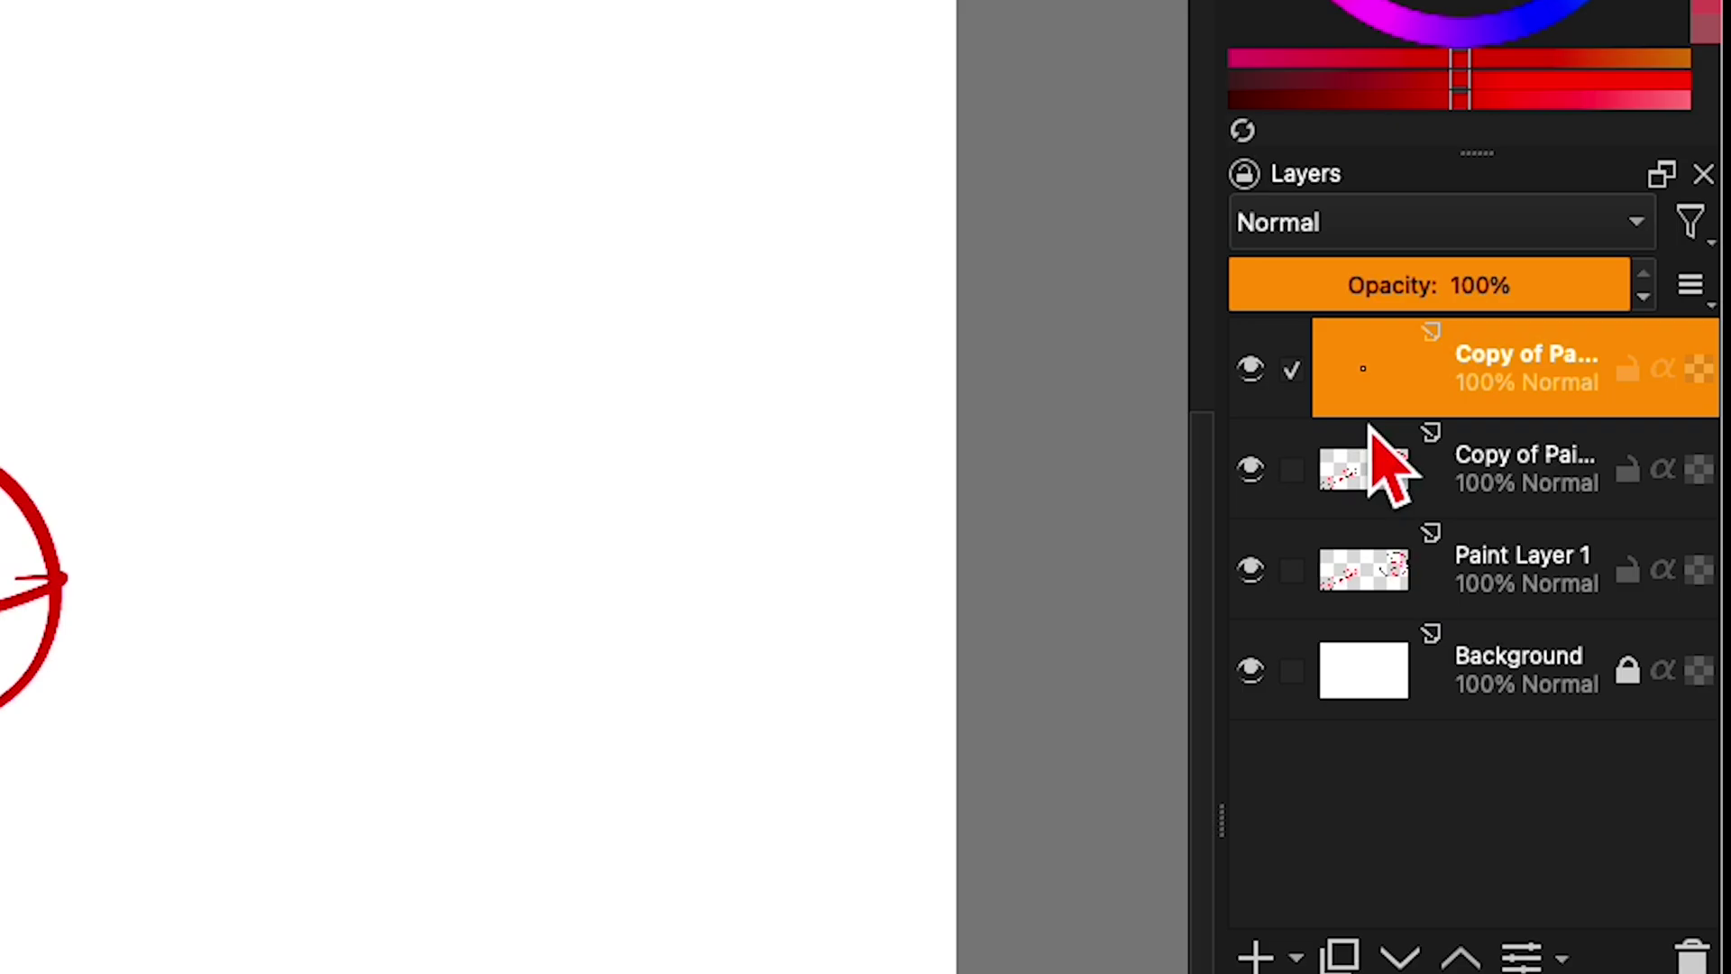
pyautogui.click(1497, 451)
pyautogui.click(1479, 397)
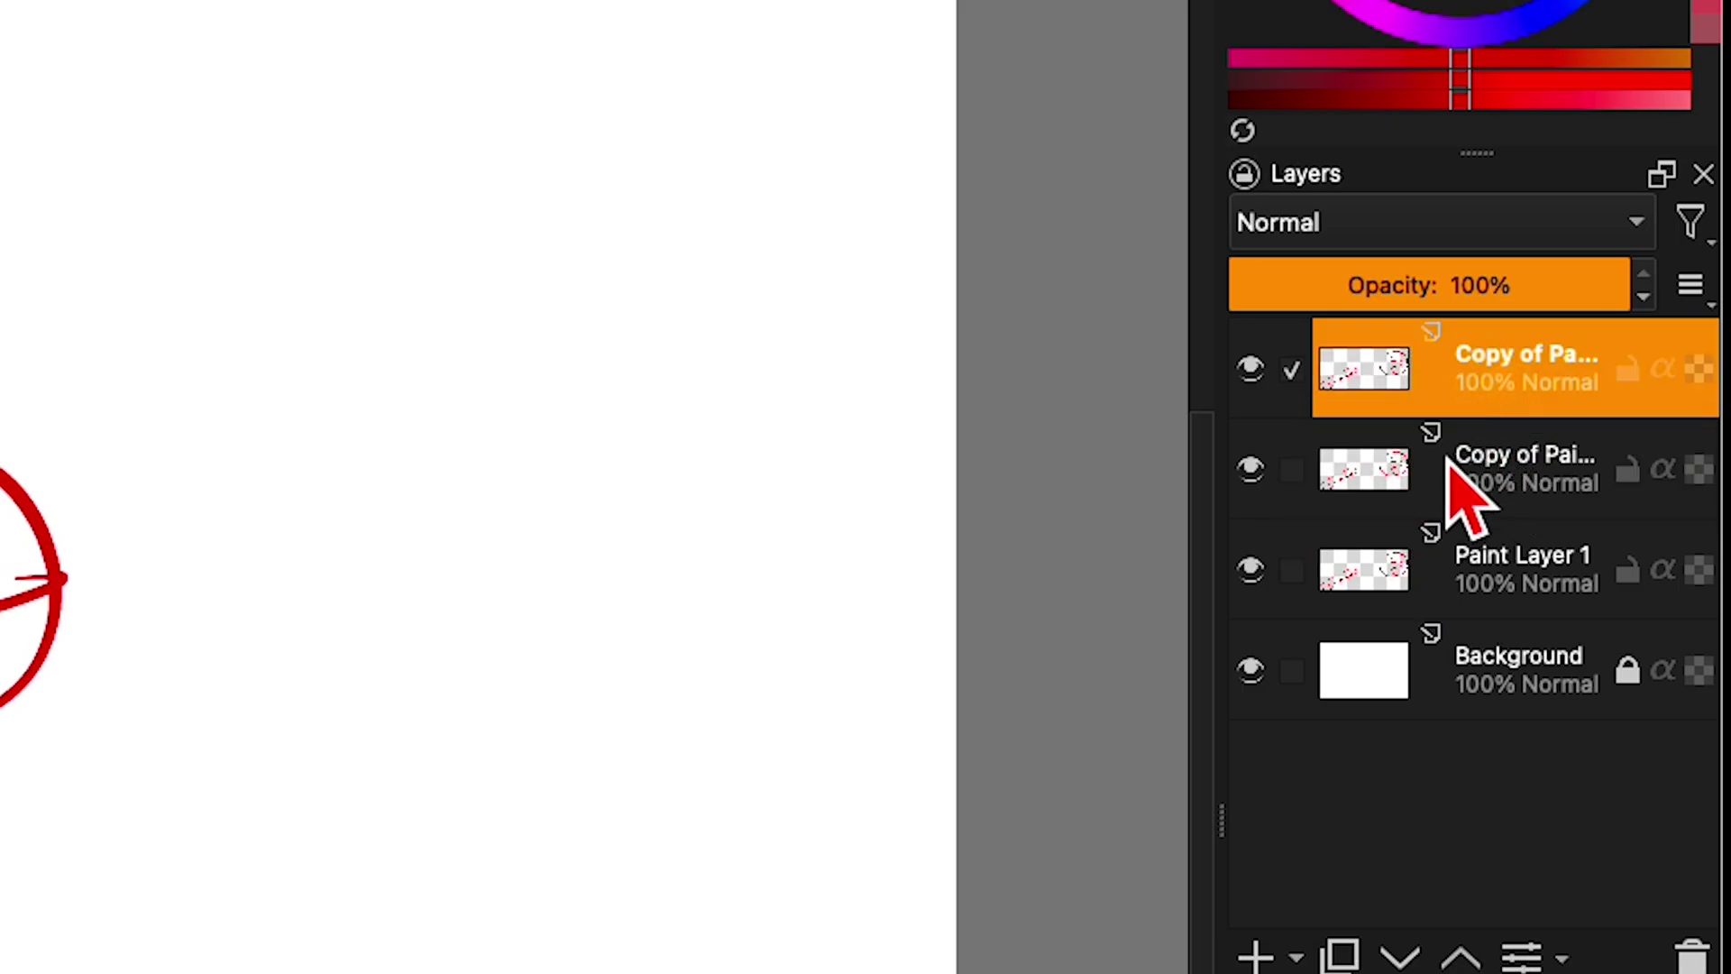
pyautogui.moveTo(1447, 455)
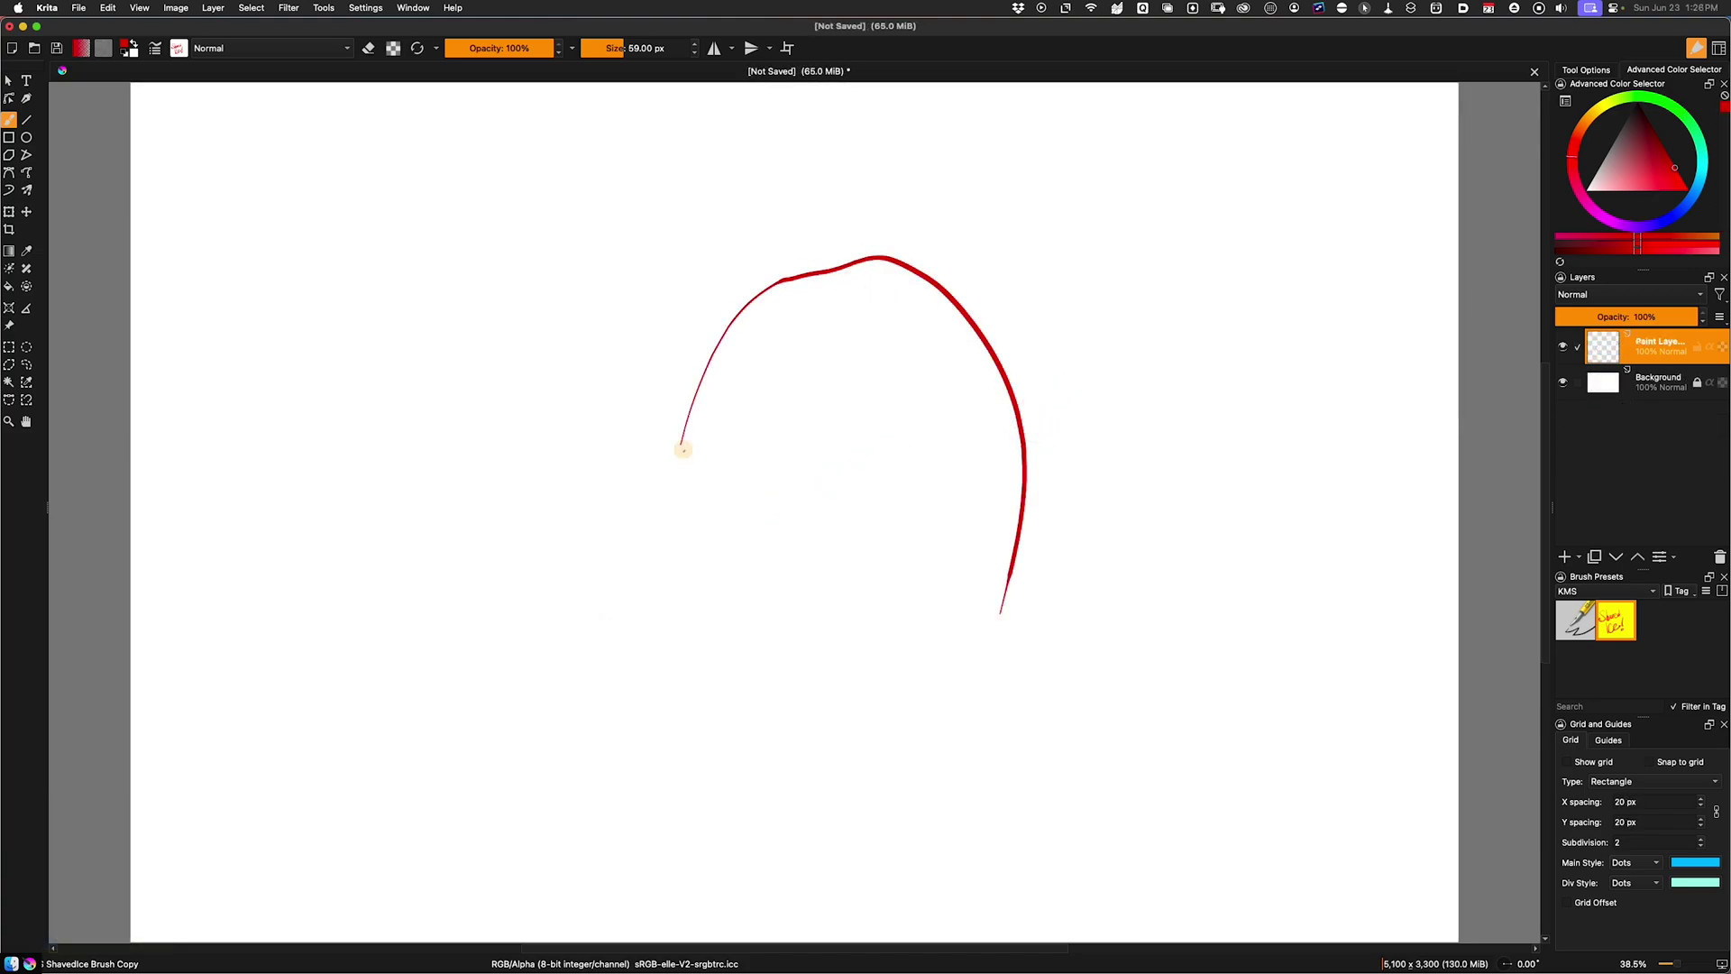
# Step: Sketch the ear, neck and jaw contours in red to extend the outline of the bald head
pyautogui.moveTo(682, 449)
pyautogui.mouseDown()
pyautogui.moveTo(712, 541)
pyautogui.moveTo(694, 545)
pyautogui.moveTo(658, 468)
pyautogui.moveTo(676, 491)
pyautogui.mouseUp()
pyautogui.moveTo(690, 590)
pyautogui.mouseDown()
pyautogui.moveTo(757, 658)
pyautogui.moveTo(816, 797)
pyautogui.mouseUp()
pyautogui.press('super+z')
pyautogui.moveTo(1005, 549)
pyautogui.mouseDown()
pyautogui.moveTo(942, 802)
pyautogui.moveTo(816, 797)
pyautogui.mouseUp()
# Step: Draw the eyes, nose, mouth and hatched angry eyebrows inside the head outline
pyautogui.moveTo(811, 511)
pyautogui.mouseDown()
pyautogui.moveTo(880, 538)
pyautogui.moveTo(1009, 500)
pyautogui.moveTo(866, 541)
pyautogui.moveTo(954, 631)
pyautogui.moveTo(965, 621)
pyautogui.moveTo(929, 664)
pyautogui.moveTo(961, 690)
pyautogui.mouseUp()
pyautogui.moveTo(852, 515)
pyautogui.mouseDown()
pyautogui.moveTo(968, 522)
pyautogui.moveTo(934, 514)
pyautogui.mouseUp()
pyautogui.moveTo(900, 464); pyautogui.dragTo(901, 599)
pyautogui.moveTo(892, 541); pyautogui.dragTo(908, 602)
pyautogui.moveTo(897, 687)
pyautogui.mouseDown()
pyautogui.moveTo(951, 681)
pyautogui.moveTo(963, 712)
pyautogui.moveTo(940, 706)
pyautogui.mouseUp()
pyautogui.moveTo(805, 461)
pyautogui.mouseDown()
pyautogui.moveTo(820, 494)
pyautogui.moveTo(897, 510)
pyautogui.mouseUp()
pyautogui.moveTo(942, 510); pyautogui.dragTo(963, 470)
pyautogui.moveTo(960, 501); pyautogui.dragTo(1002, 457)
pyautogui.moveTo(957, 602); pyautogui.dragTo(968, 629)
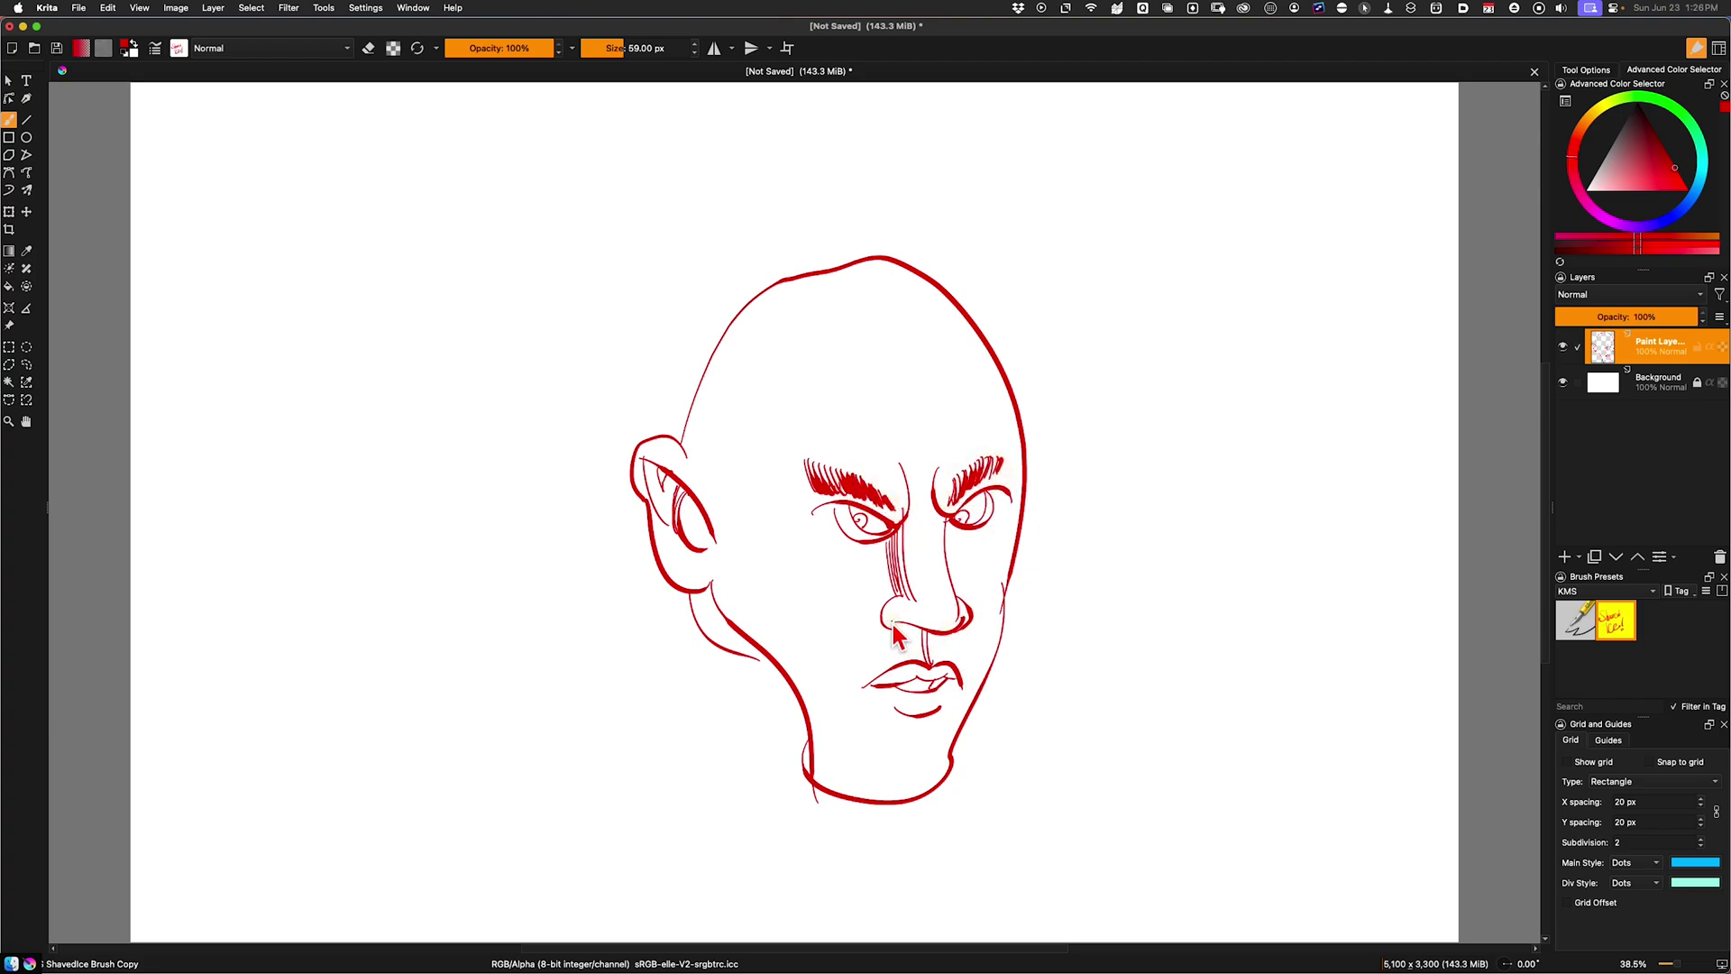
# Step: Add chin, cheek, lip and smile line contours, plus a shadow boundary running from the crown down the forehead
pyautogui.moveTo(883, 751); pyautogui.dragTo(936, 750)
pyautogui.moveTo(750, 494); pyautogui.dragTo(836, 667)
pyautogui.moveTo(1008, 577); pyautogui.dragTo(976, 712)
pyautogui.moveTo(870, 689); pyautogui.dragTo(843, 685)
pyautogui.moveTo(966, 622); pyautogui.dragTo(974, 689)
pyautogui.moveTo(852, 631); pyautogui.dragTo(830, 708)
pyautogui.moveTo(844, 267); pyautogui.dragTo(933, 491)
pyautogui.moveTo(928, 628); pyautogui.dragTo(928, 765)
pyautogui.press('super+z')
# Step: Fill the shaded side of the face and the inner ear with red, and outline and fill the shadow under the eye
pyautogui.press('g')
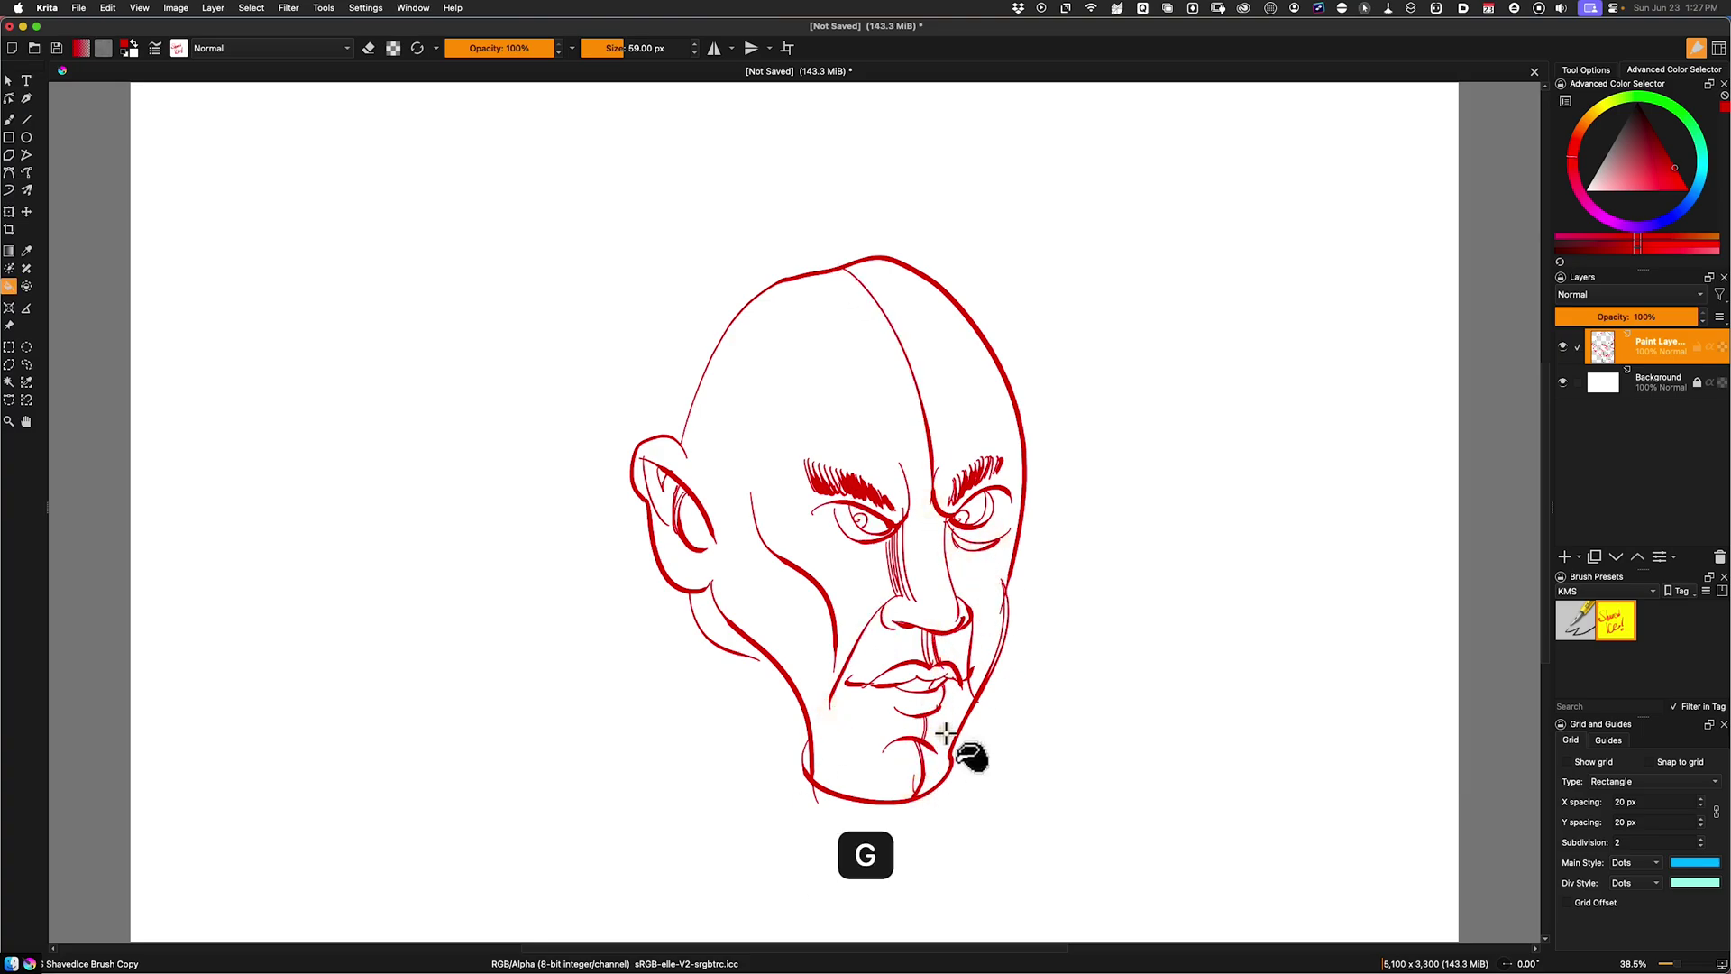
pyautogui.click(971, 701)
pyautogui.press('b')
pyautogui.moveTo(835, 515); pyautogui.dragTo(894, 544)
pyautogui.moveTo(835, 512)
pyautogui.mouseDown()
pyautogui.moveTo(852, 553)
pyautogui.moveTo(841, 545)
pyautogui.moveTo(888, 541)
pyautogui.mouseUp()
pyautogui.press('g')
pyautogui.click(856, 550)
pyautogui.press('super+z')
pyautogui.press('b')
pyautogui.press('g')
pyautogui.click(695, 530)
# Step: Add brush hatching along the shadow edge at the brow, beside the mouth and on the neck behind the jaw
pyautogui.press('b')
pyautogui.moveTo(900, 433)
pyautogui.mouseDown()
pyautogui.moveTo(912, 501)
pyautogui.moveTo(937, 510)
pyautogui.mouseUp()
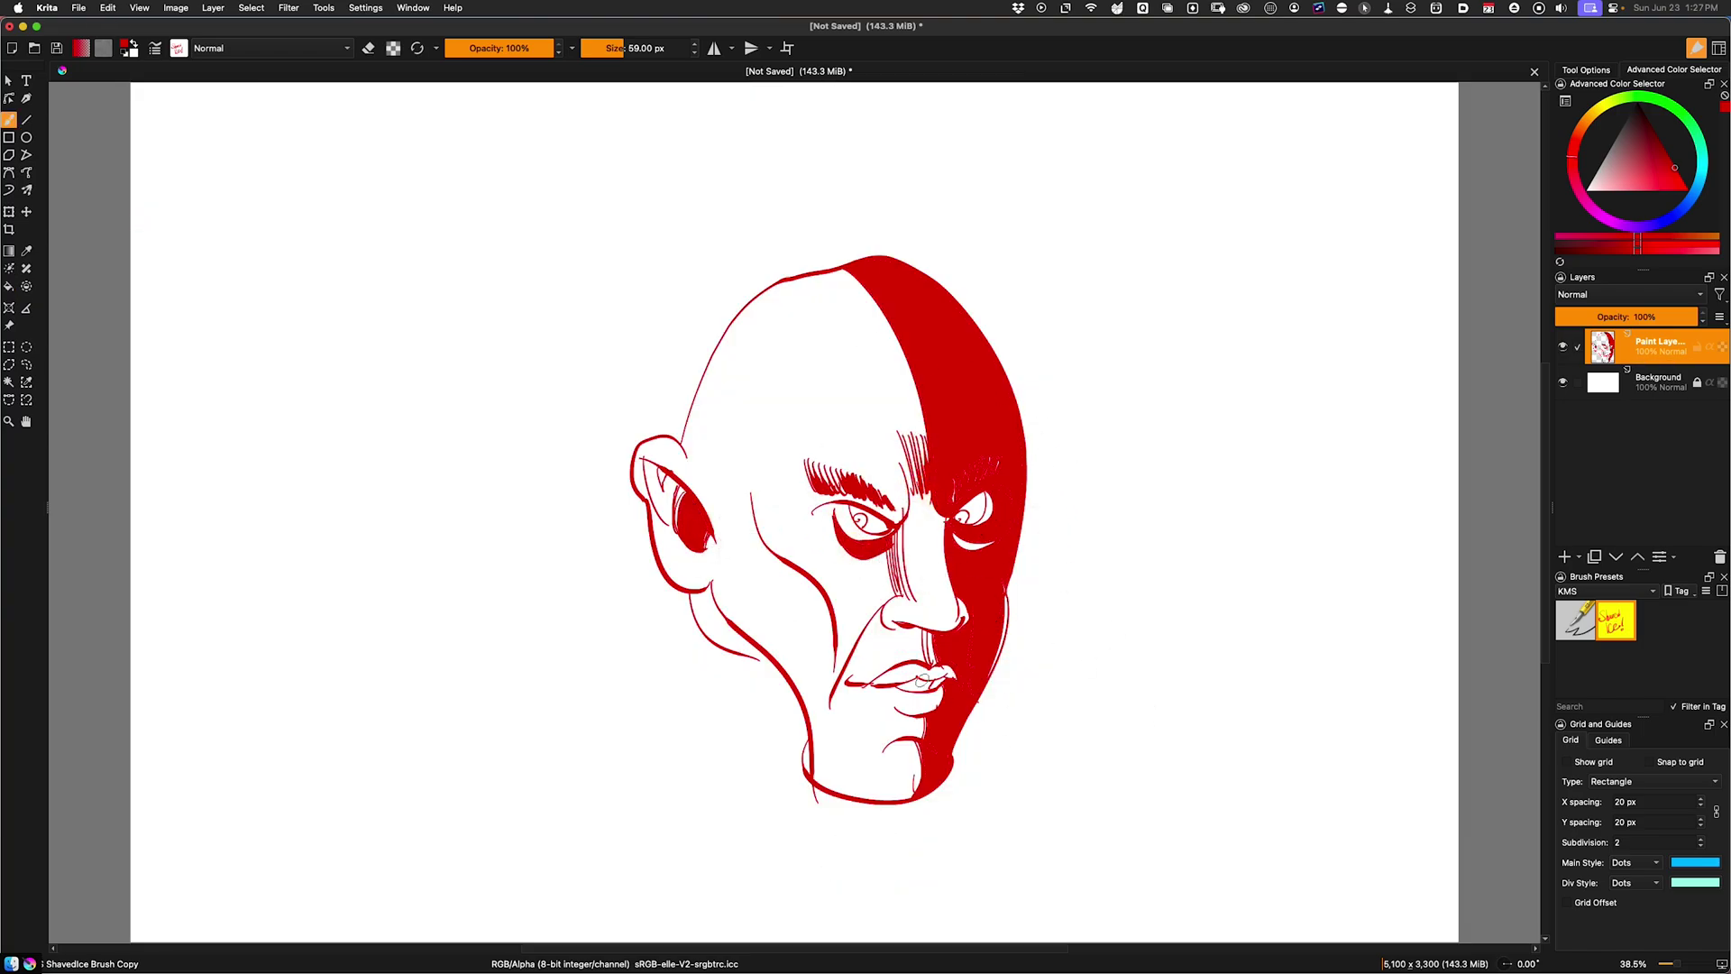
pyautogui.moveTo(937, 677)
pyautogui.mouseDown()
pyautogui.moveTo(882, 734)
pyautogui.moveTo(954, 721)
pyautogui.mouseUp()
pyautogui.moveTo(712, 635); pyautogui.dragTo(799, 792)
pyautogui.moveTo(735, 663)
pyautogui.mouseDown()
pyautogui.moveTo(811, 794)
pyautogui.moveTo(802, 737)
pyautogui.moveTo(843, 802)
pyautogui.moveTo(818, 800)
pyautogui.mouseUp()
pyautogui.press('b')
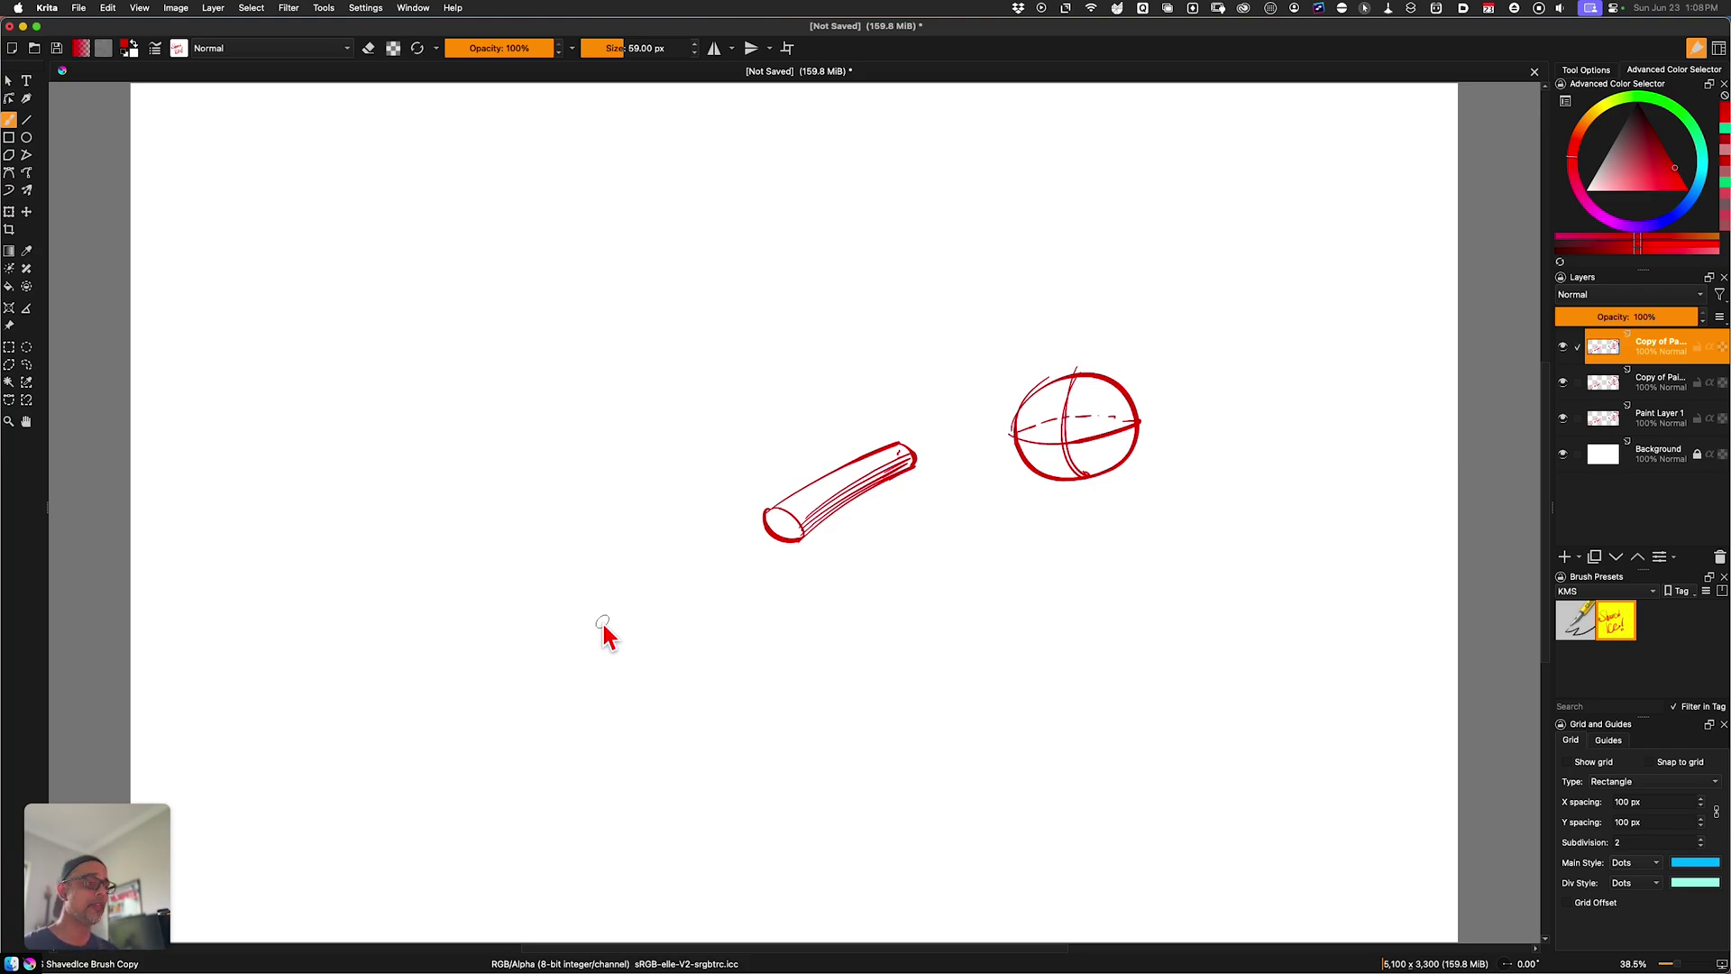
# Step: Turn on horizontal mirroring and draw a symmetrical horned, curved ornament about the canvas's vertical centre line
pyautogui.click(714, 48)
pyautogui.moveTo(811, 264)
pyautogui.mouseDown()
pyautogui.moveTo(989, 242)
pyautogui.moveTo(901, 413)
pyautogui.moveTo(881, 397)
pyautogui.moveTo(901, 616)
pyautogui.moveTo(792, 710)
pyautogui.mouseUp()
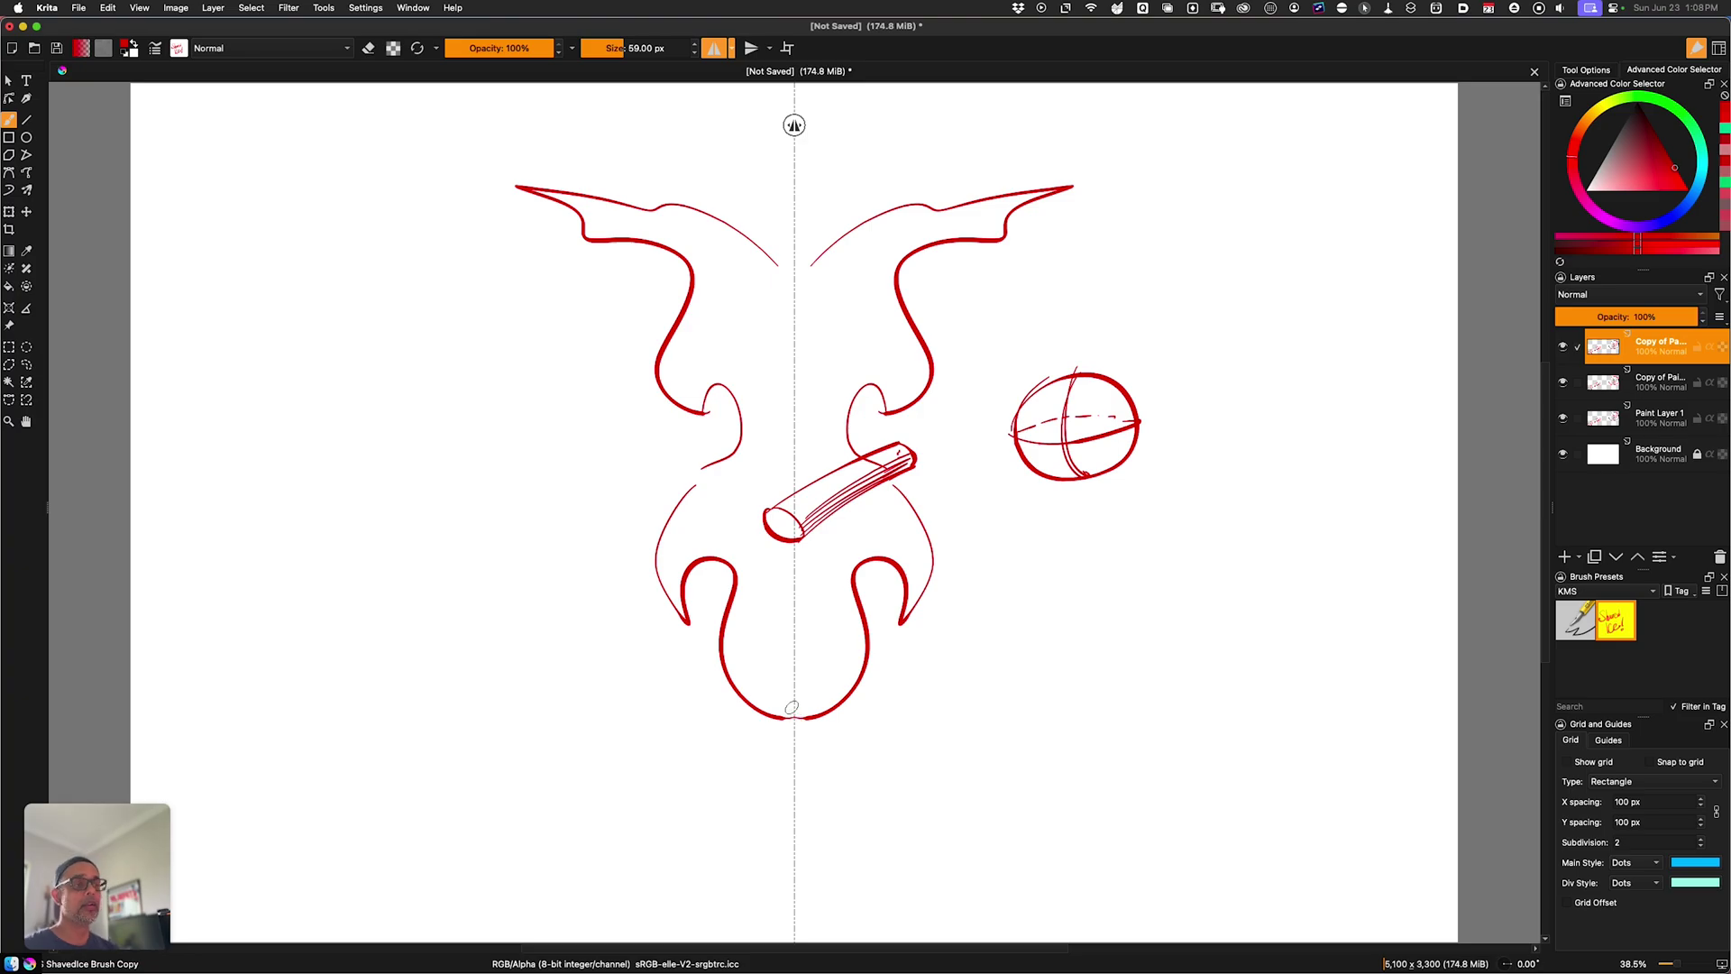
pyautogui.press('space')
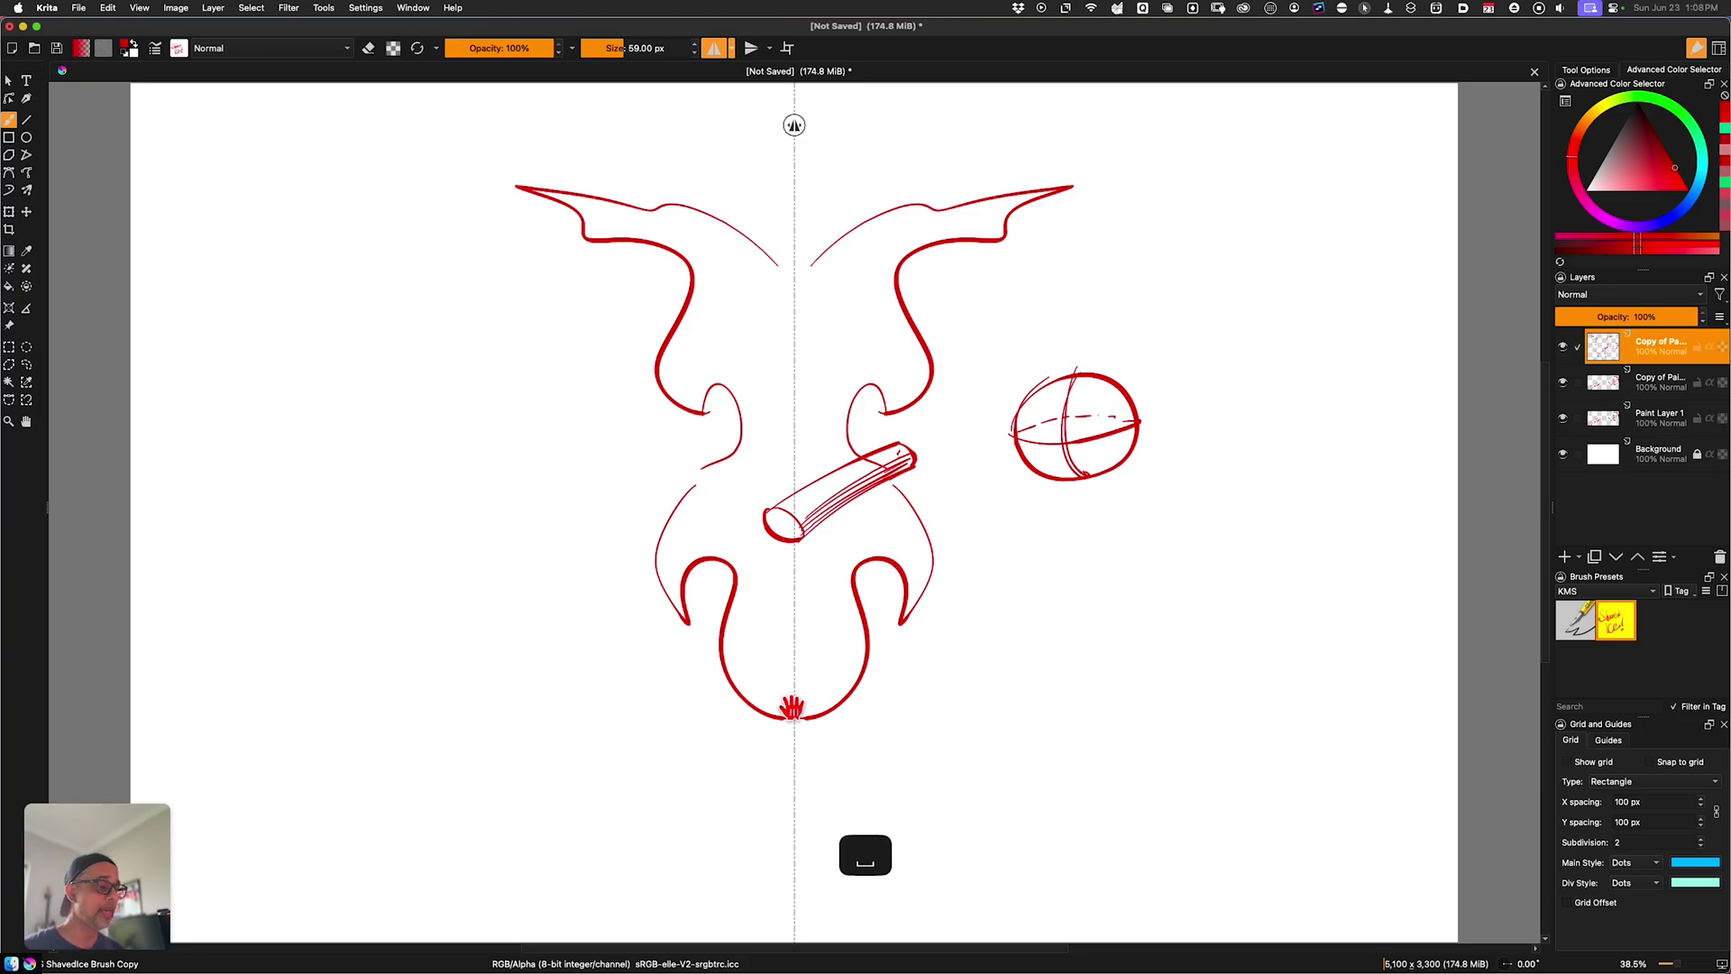